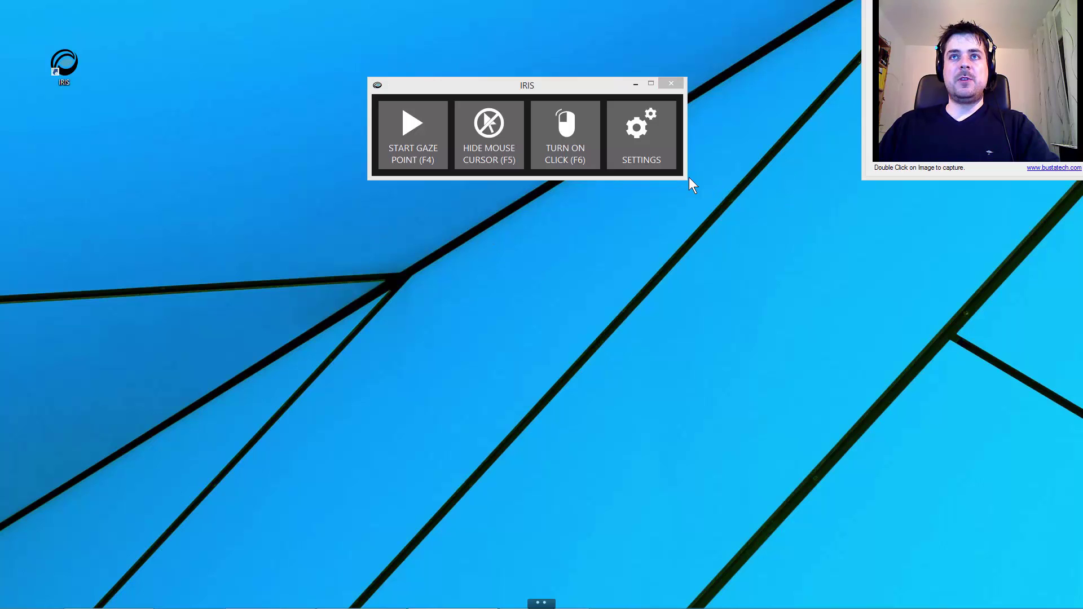
Step: Add a new interactor to the basic profile in the settings and place it at about X 324, Y 444 px on the desktop
click(643, 141)
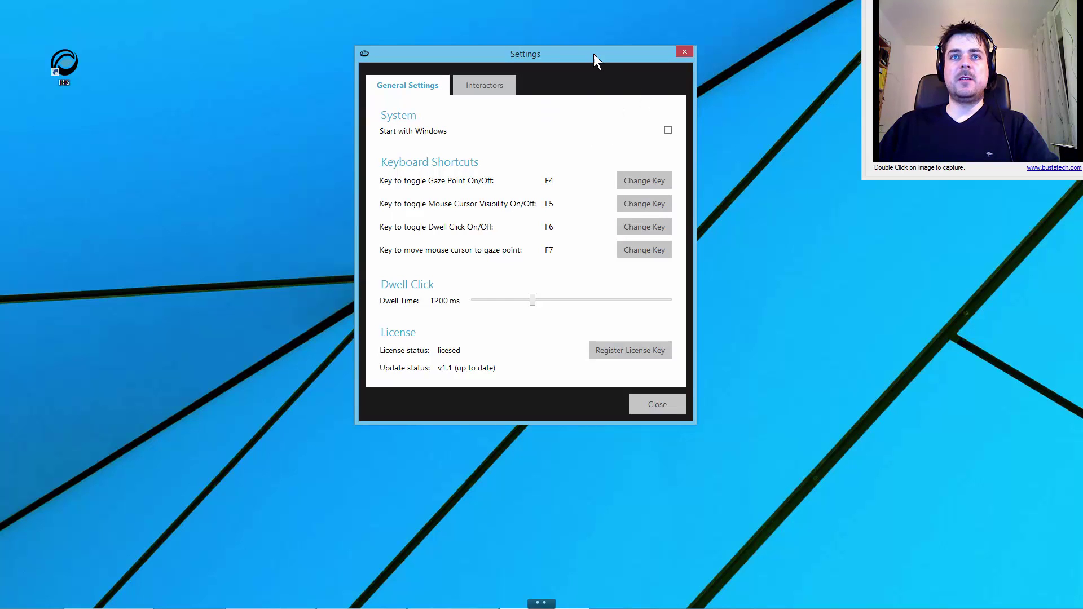
drag(577, 52, 574, 83)
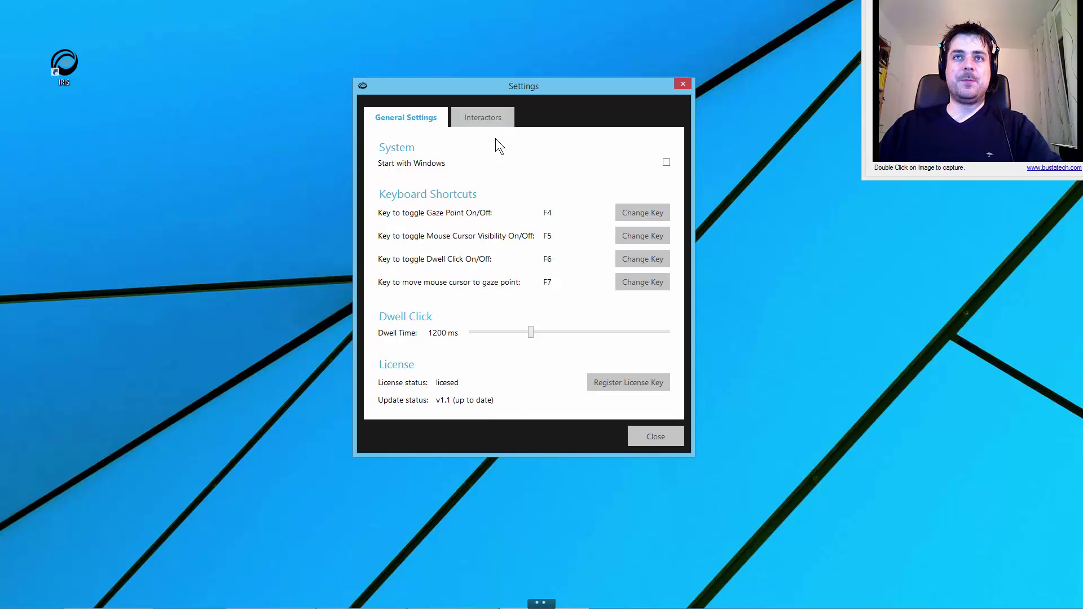
click(482, 121)
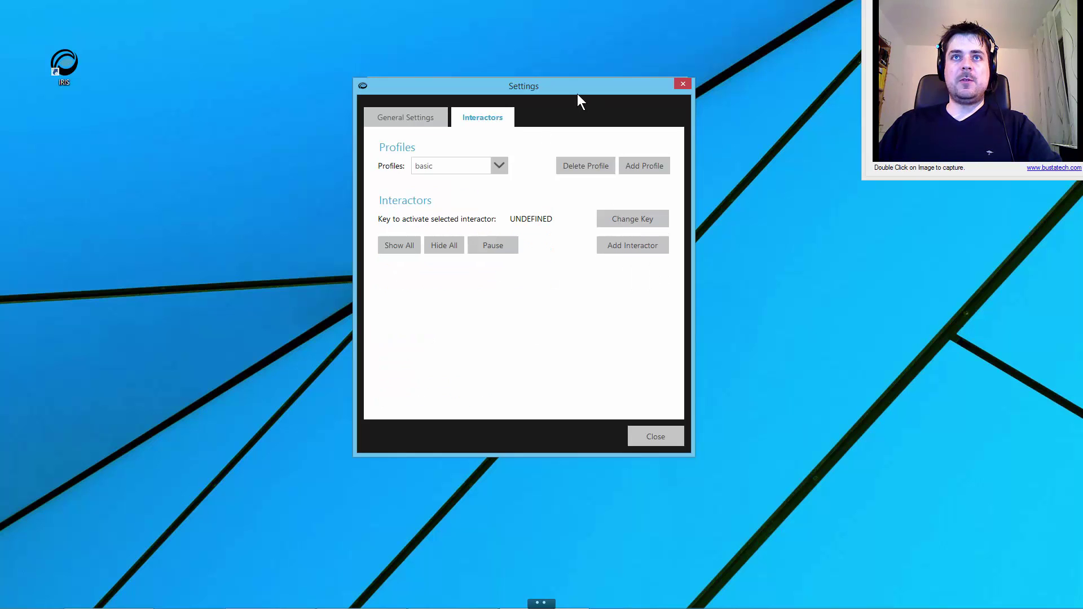
drag(575, 89, 691, 27)
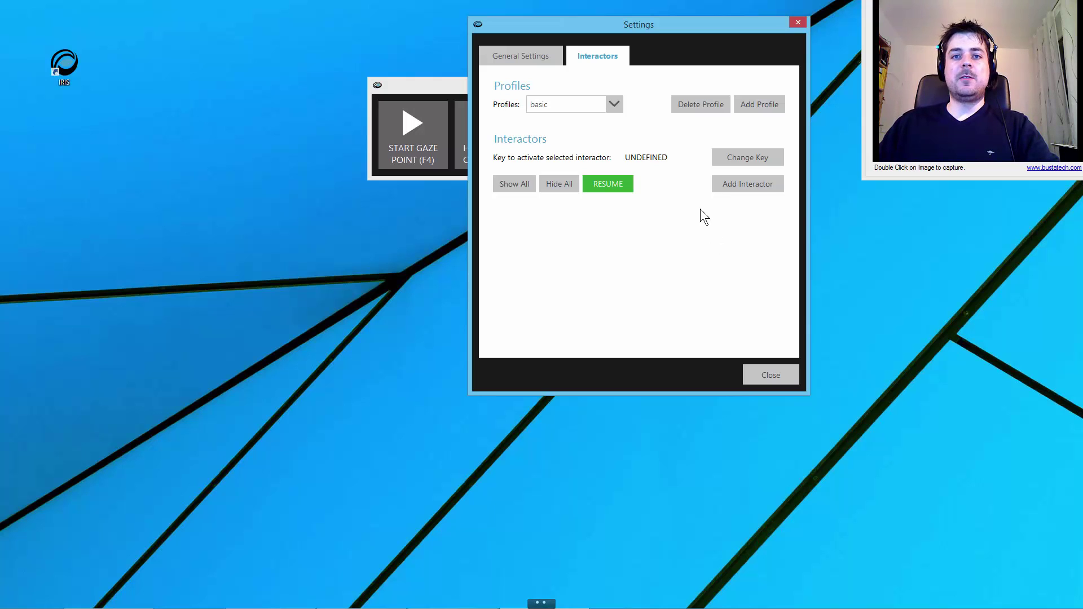
click(741, 187)
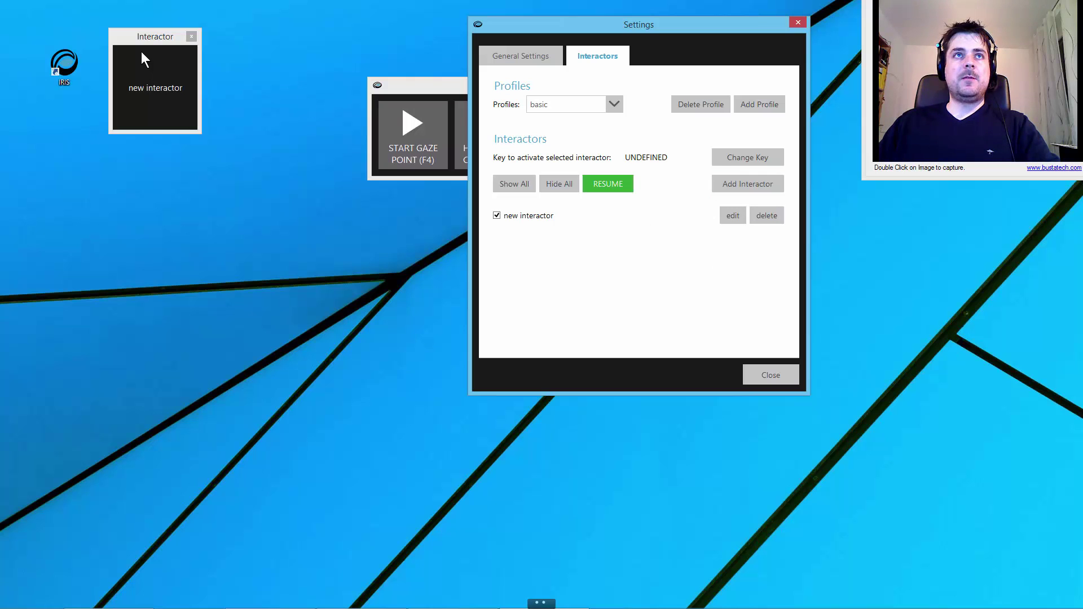
drag(139, 41, 210, 172)
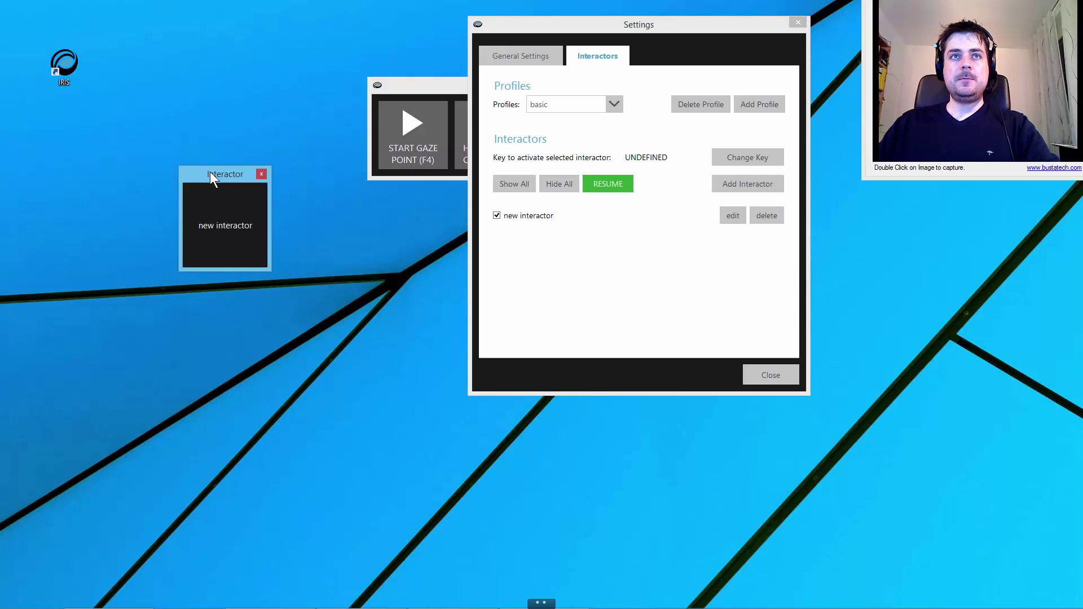
Step: Open the new interactor for editing and change its label to "Test"
click(732, 216)
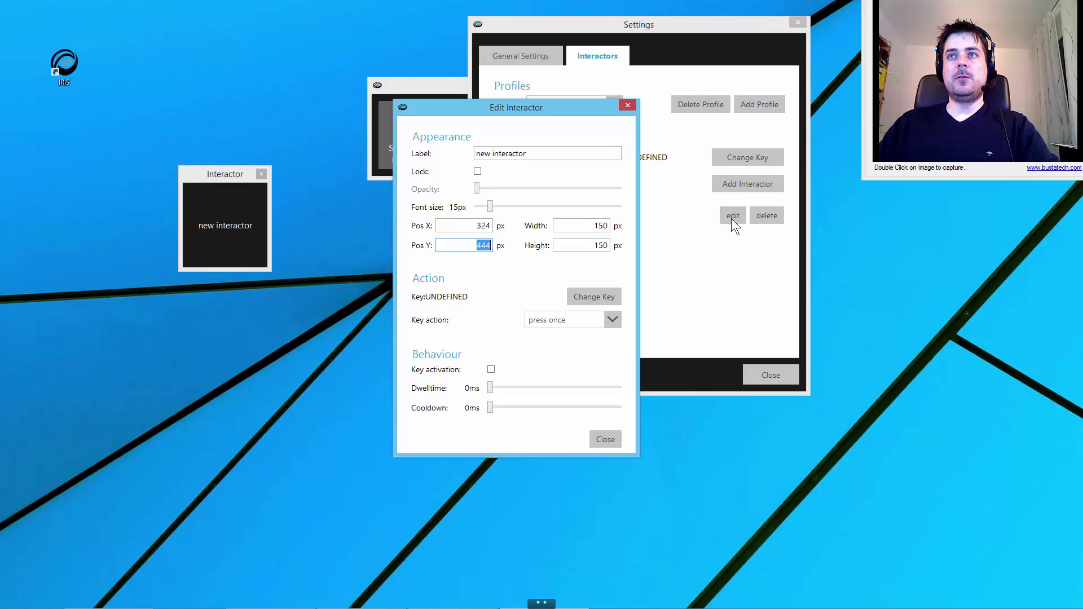
drag(545, 111, 504, 83)
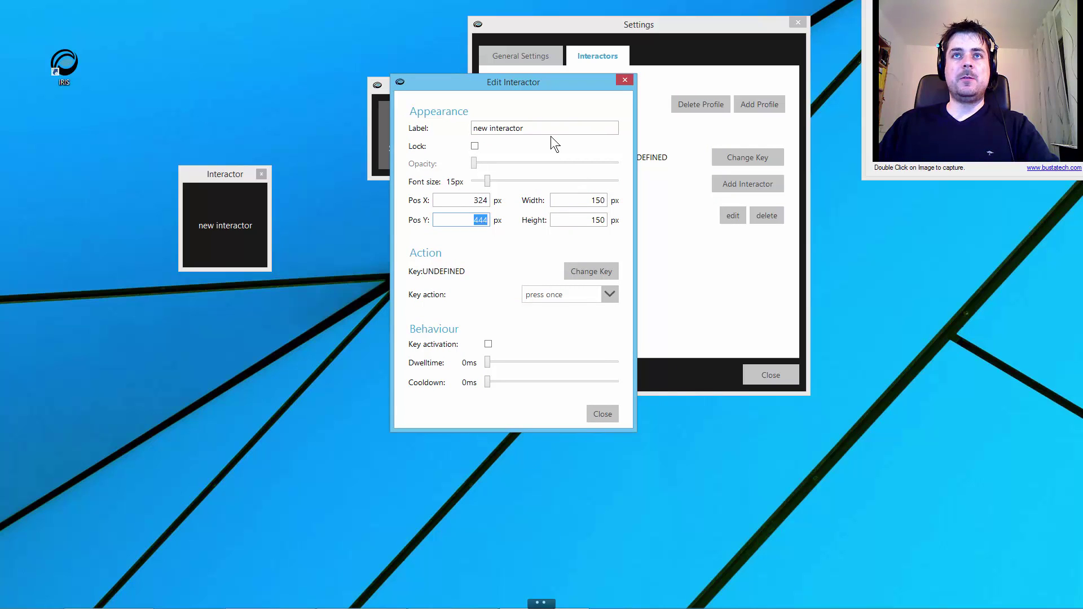
drag(545, 128, 408, 124)
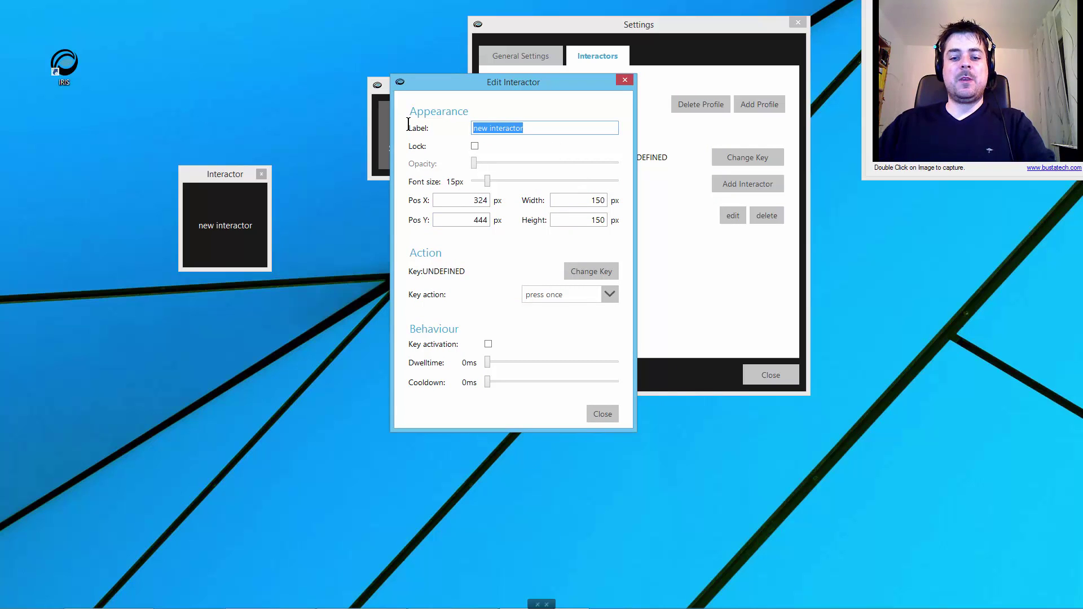
text(Test)
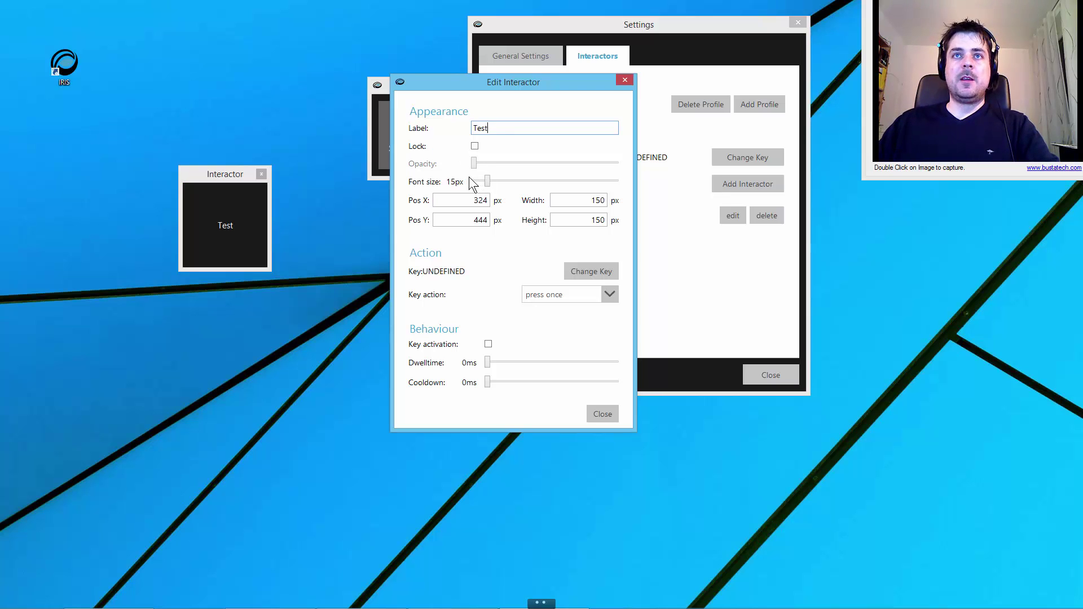
Step: Enlarge the interactor's font size to about 41 px and widen its window to about 169 px
drag(487, 181, 526, 182)
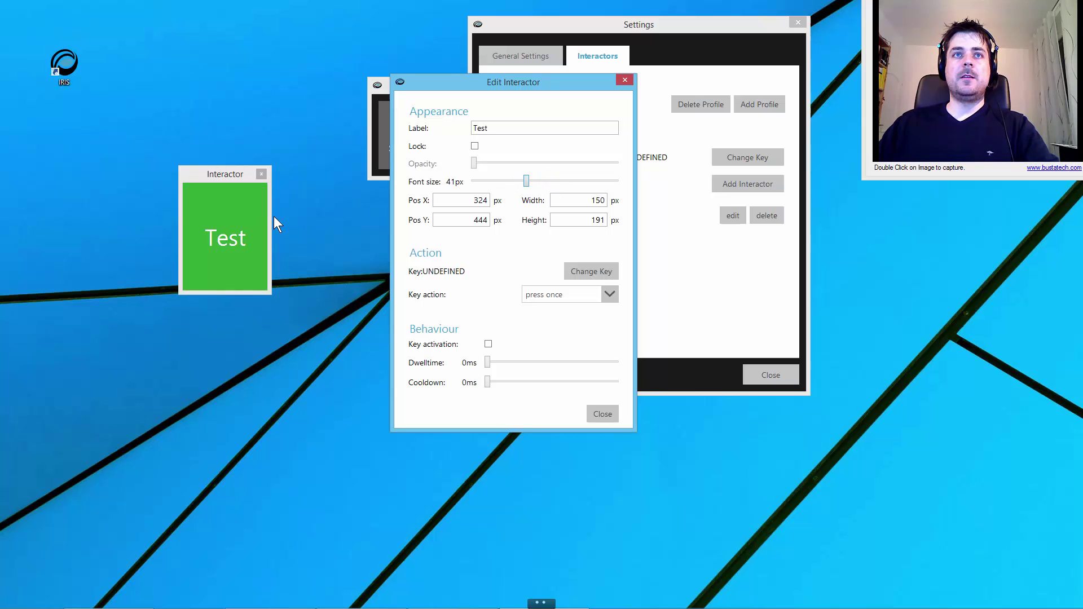
drag(274, 217, 285, 217)
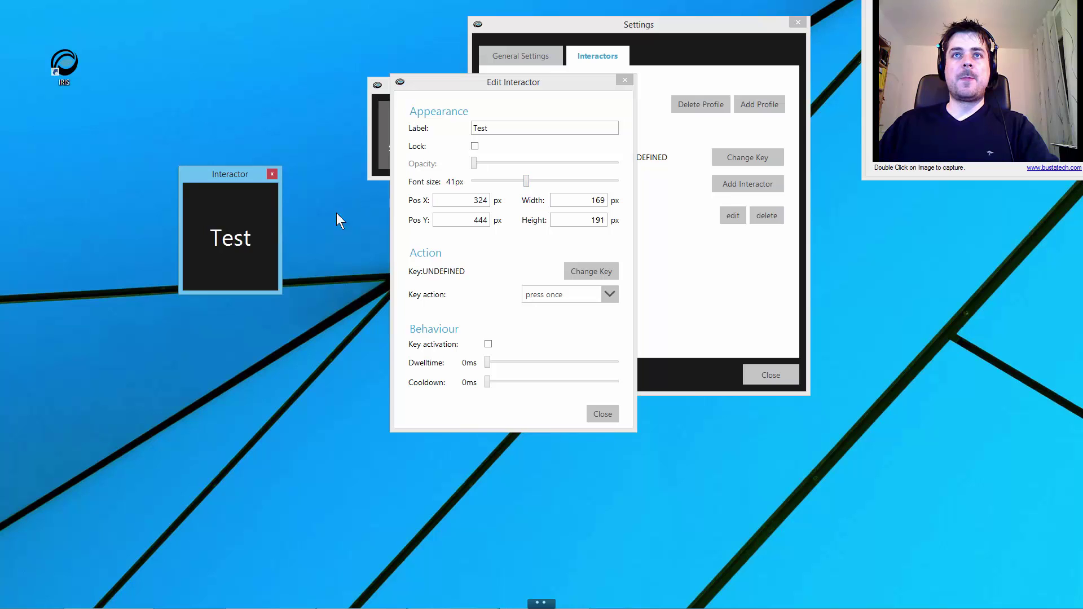
Step: Lock the Test interactor, try making it semi-transparent, and return it to fully opaque
click(475, 147)
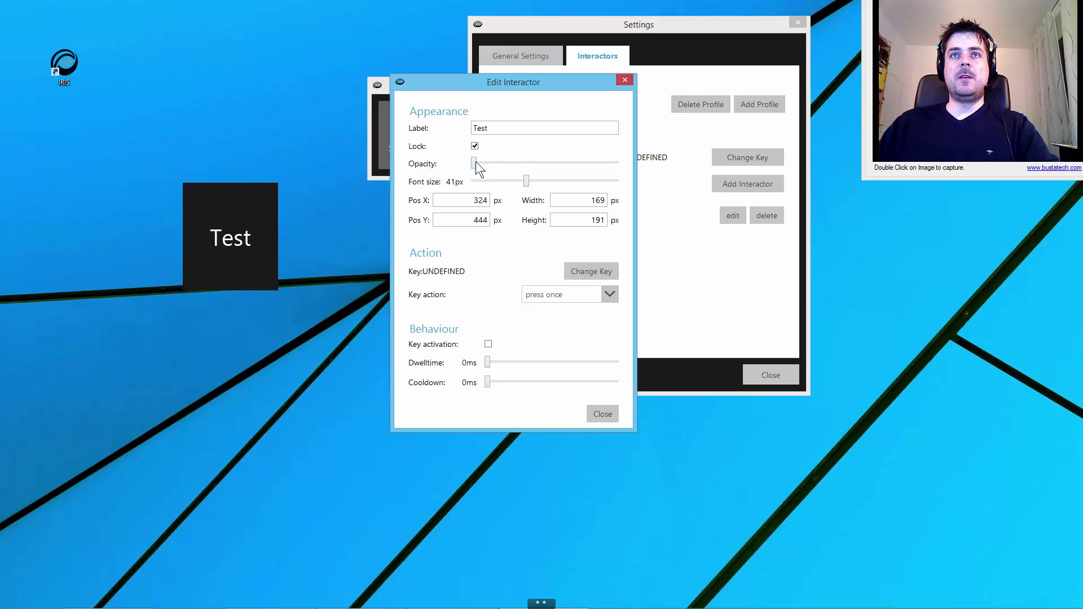
drag(476, 162, 528, 158)
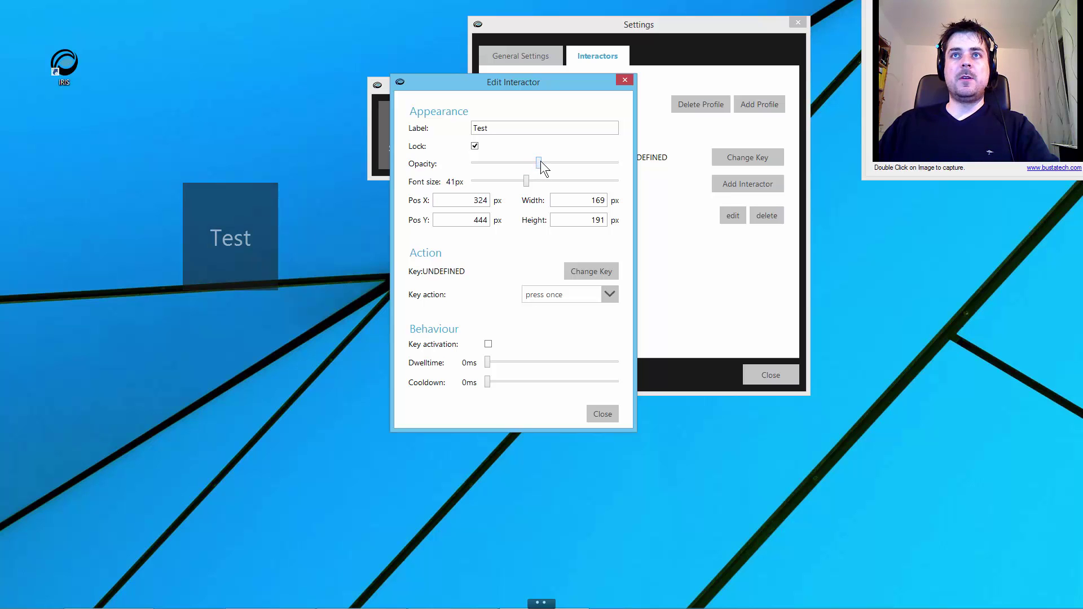
drag(540, 161, 488, 162)
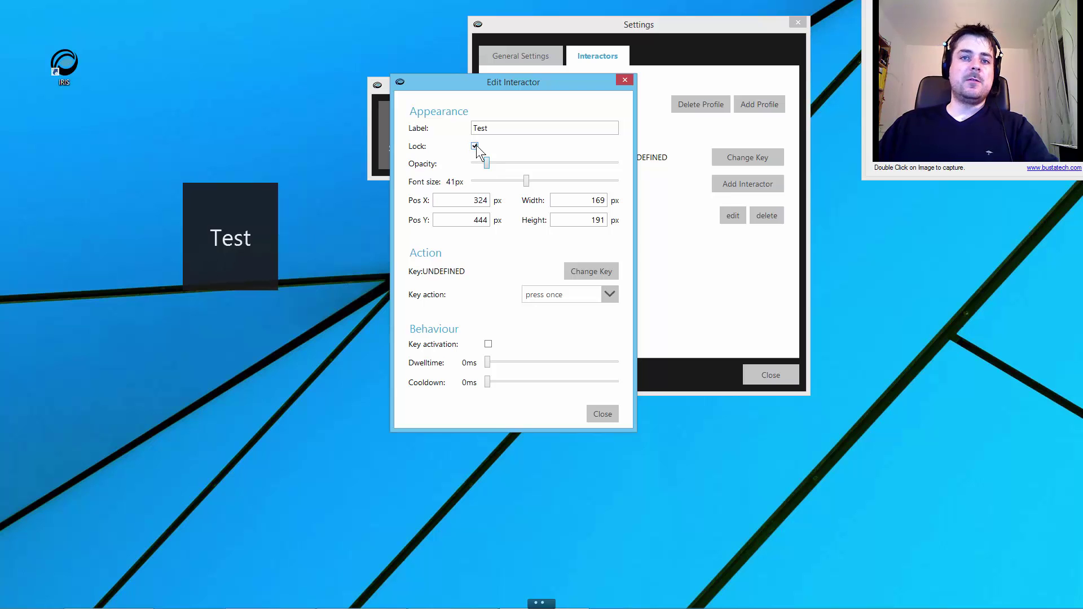
drag(488, 161, 474, 162)
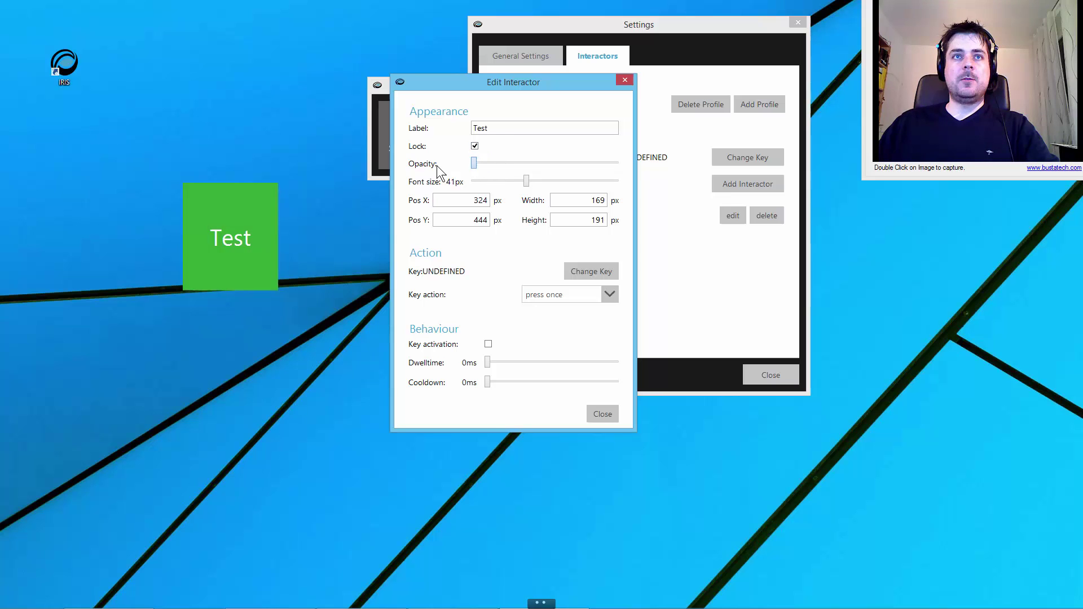
Step: Set the Test interactor's width and height to 200 px each
drag(520, 88, 505, 48)
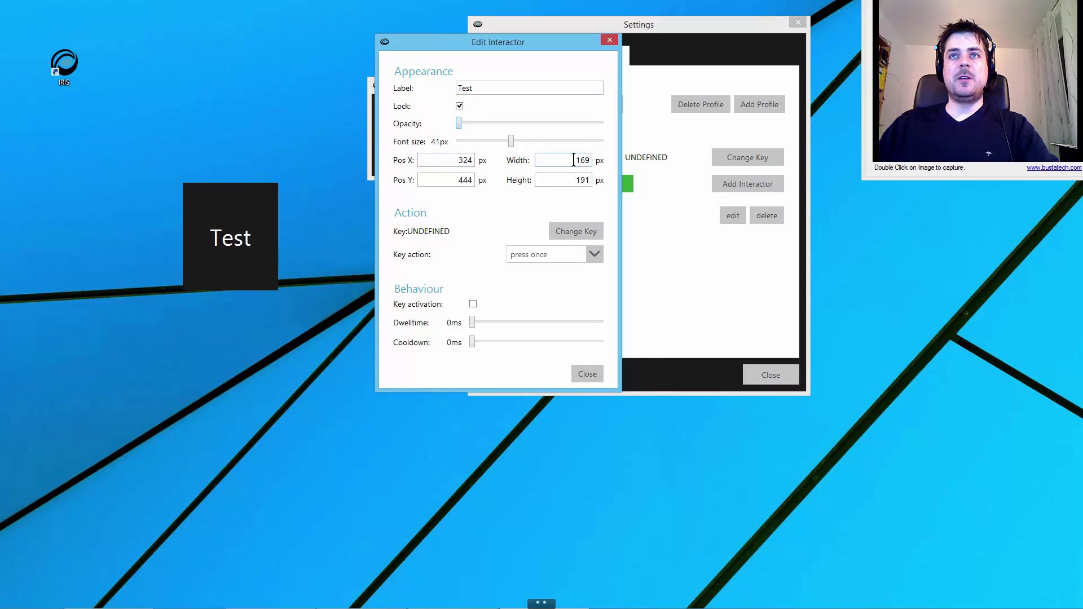
drag(574, 160, 598, 161)
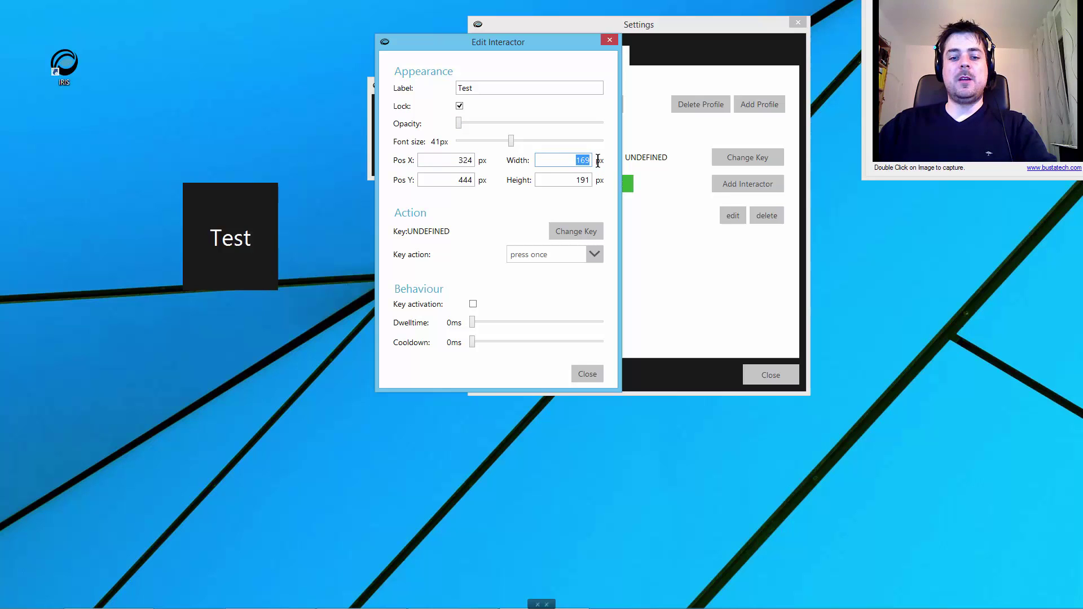
text(200)
key(Return)
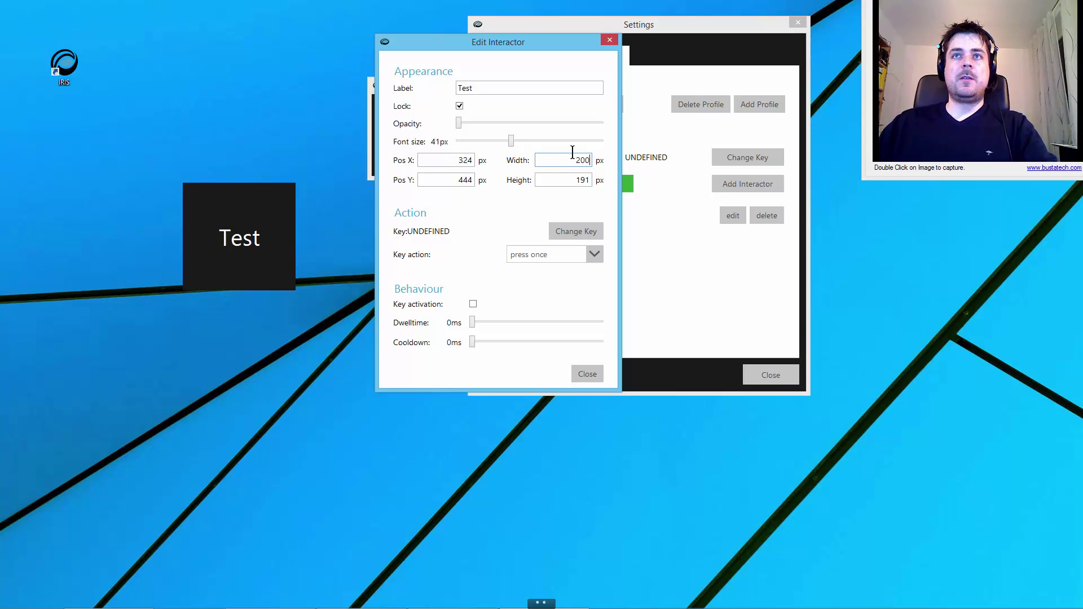
drag(574, 181, 604, 192)
text(200)
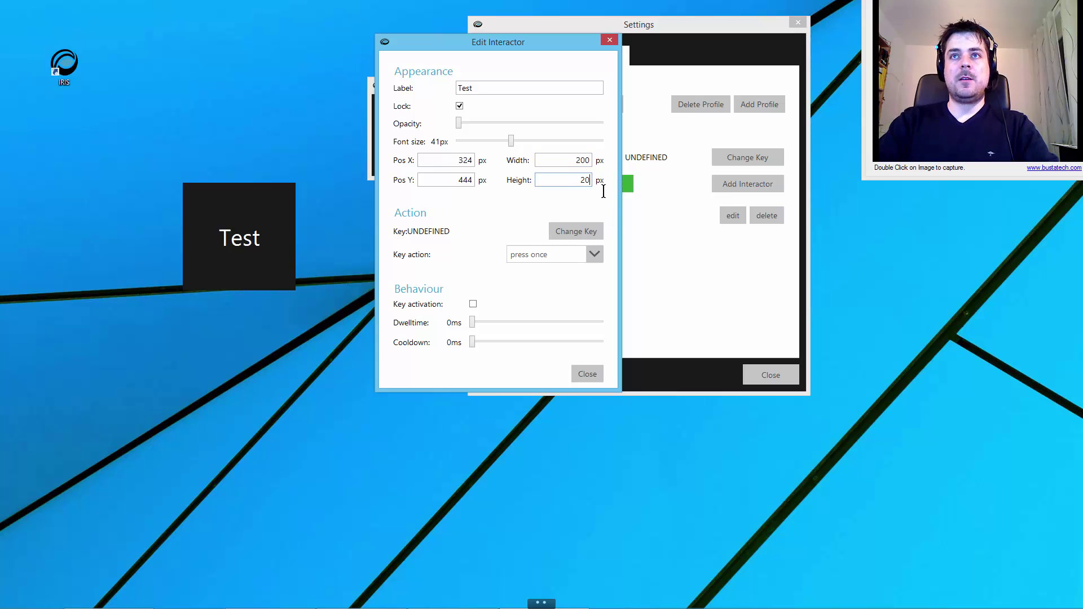
key(Return)
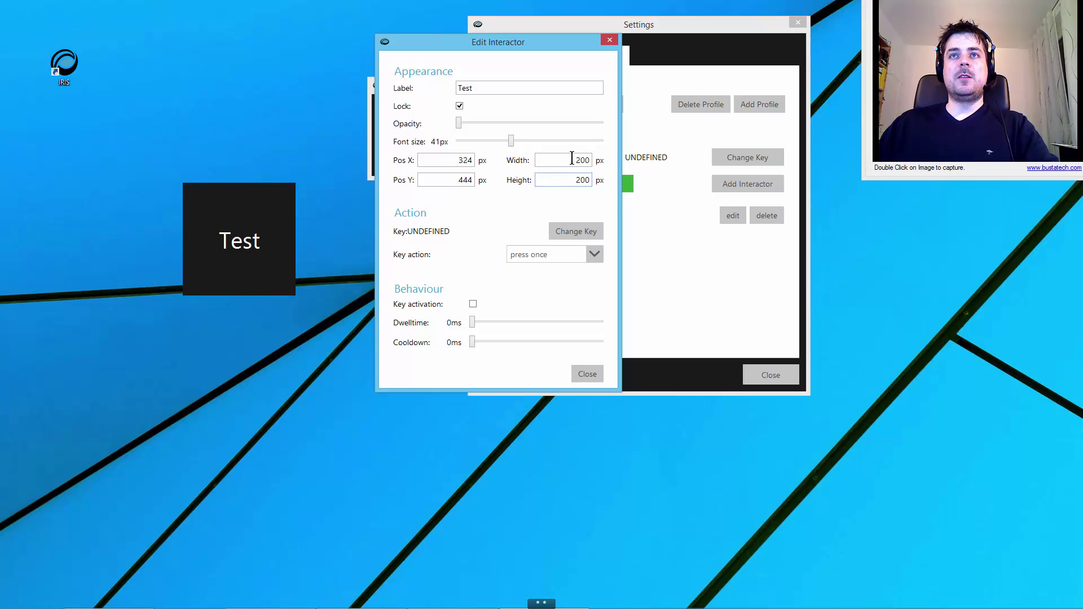
Step: Try vertical positions of 500, 1200 and 1100 px for the Test interactor
drag(449, 159, 490, 180)
text(500)
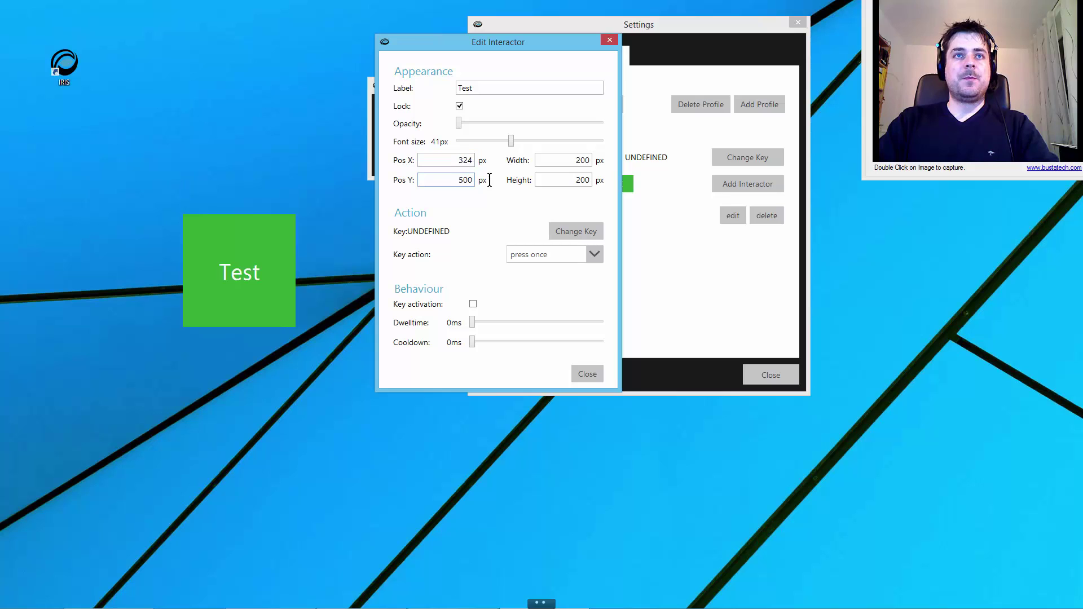
drag(453, 180, 486, 181)
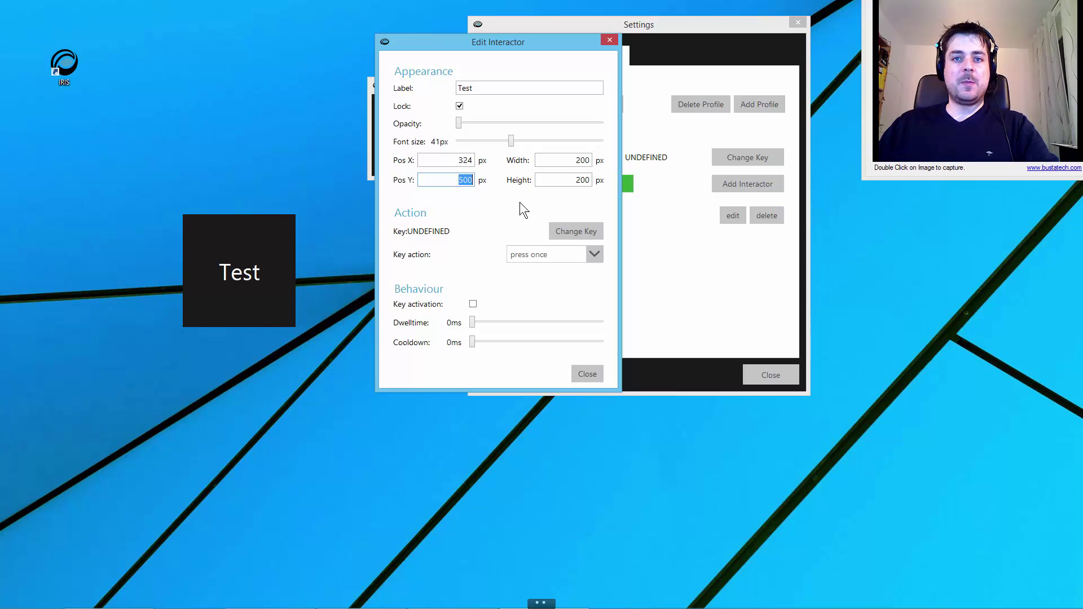
click(453, 180)
drag(452, 180, 462, 180)
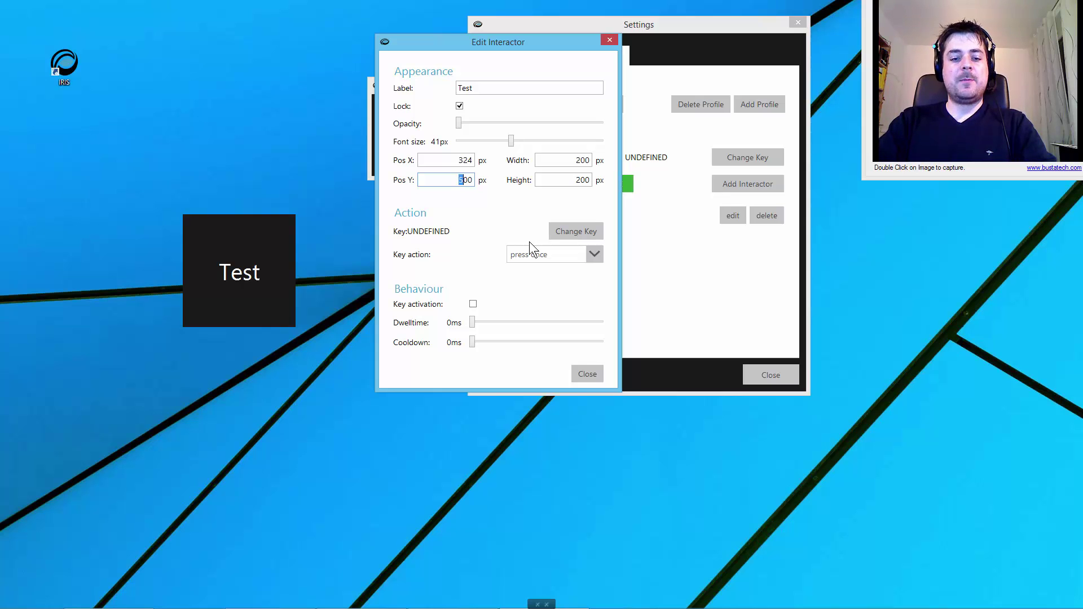
text(12)
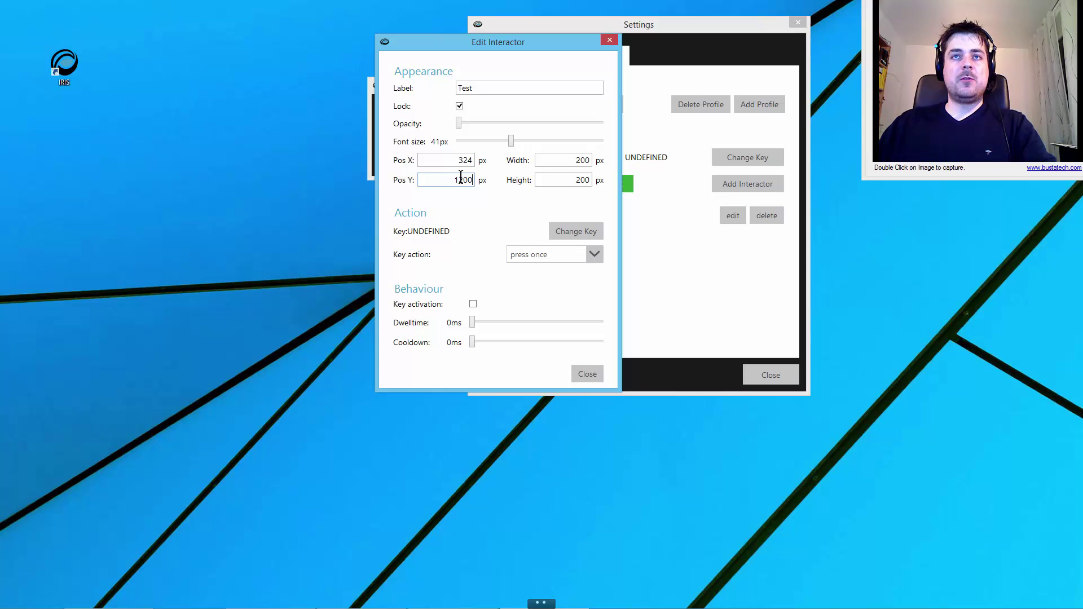
drag(459, 180, 463, 179)
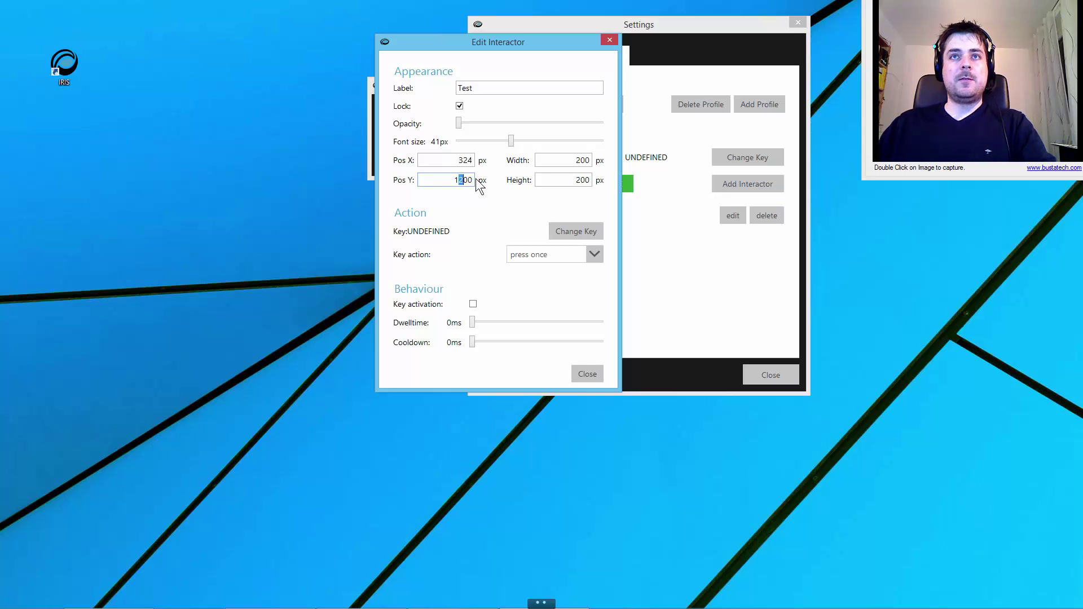
text(1)
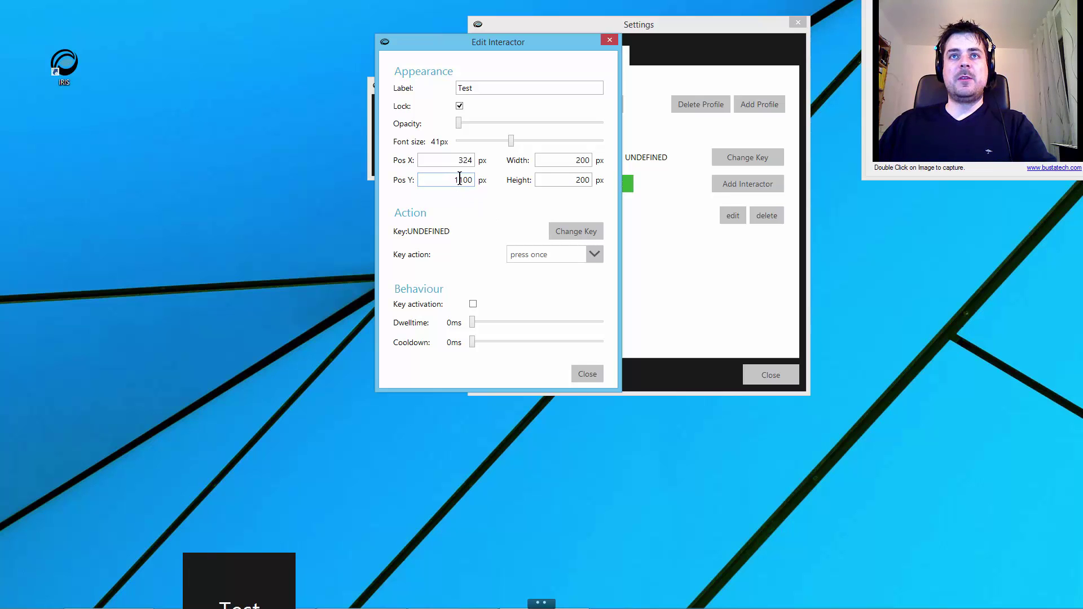
Step: Set the Test interactor's vertical position to 400 px
drag(459, 182, 461, 252)
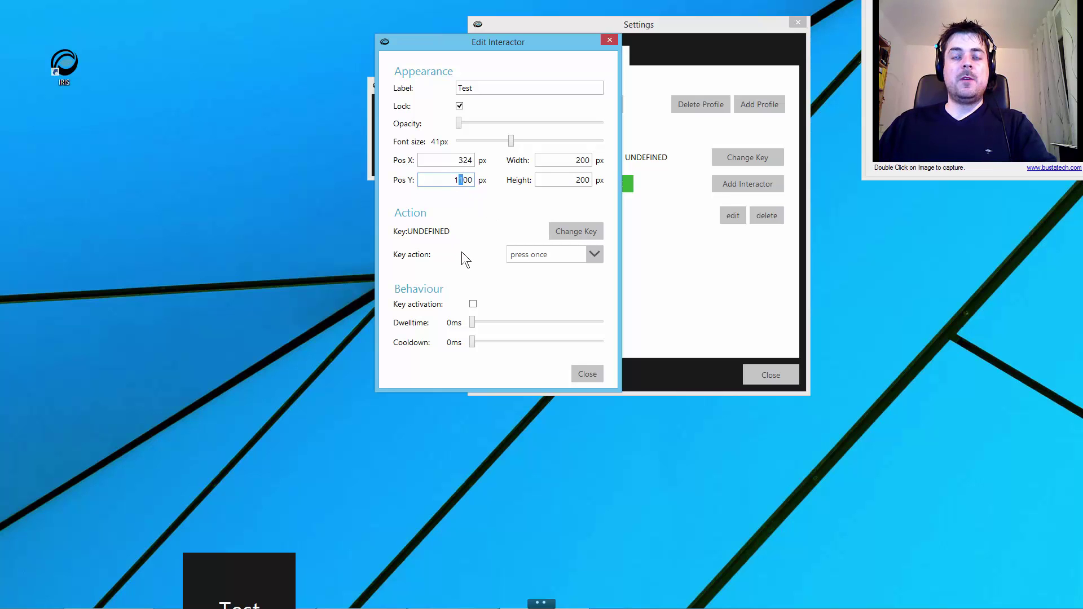
key(BackSpace)
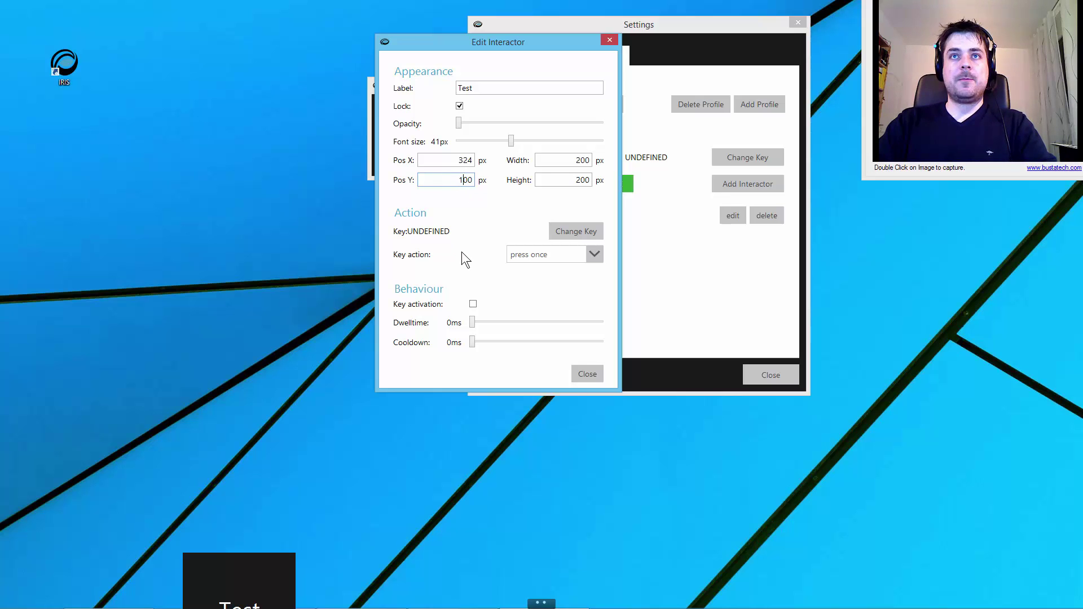
text(4)
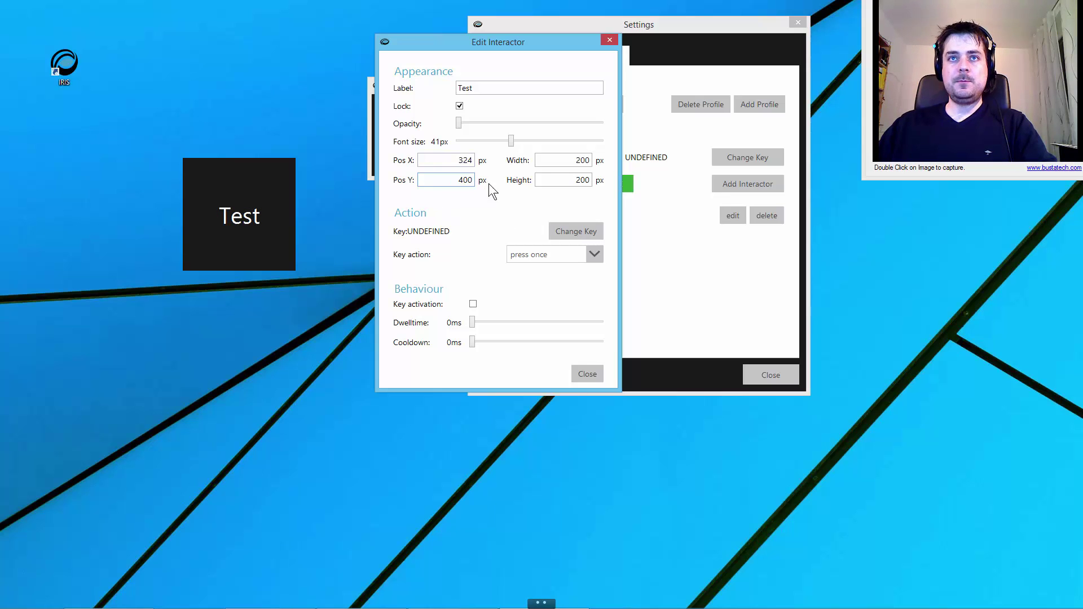
Step: Assign the A key as the action key of the Test interactor
click(575, 232)
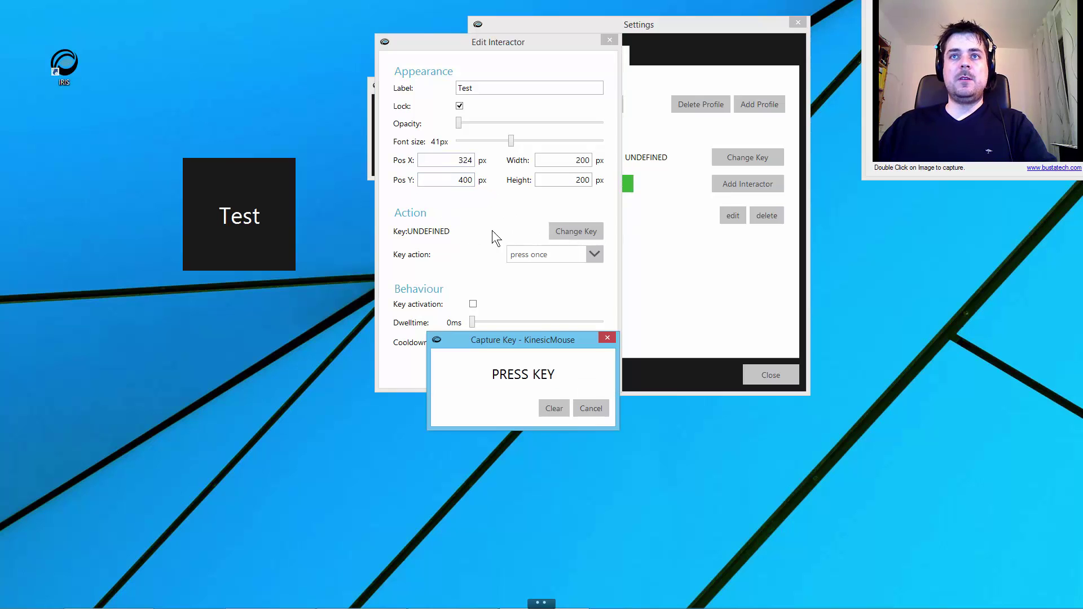
key(a)
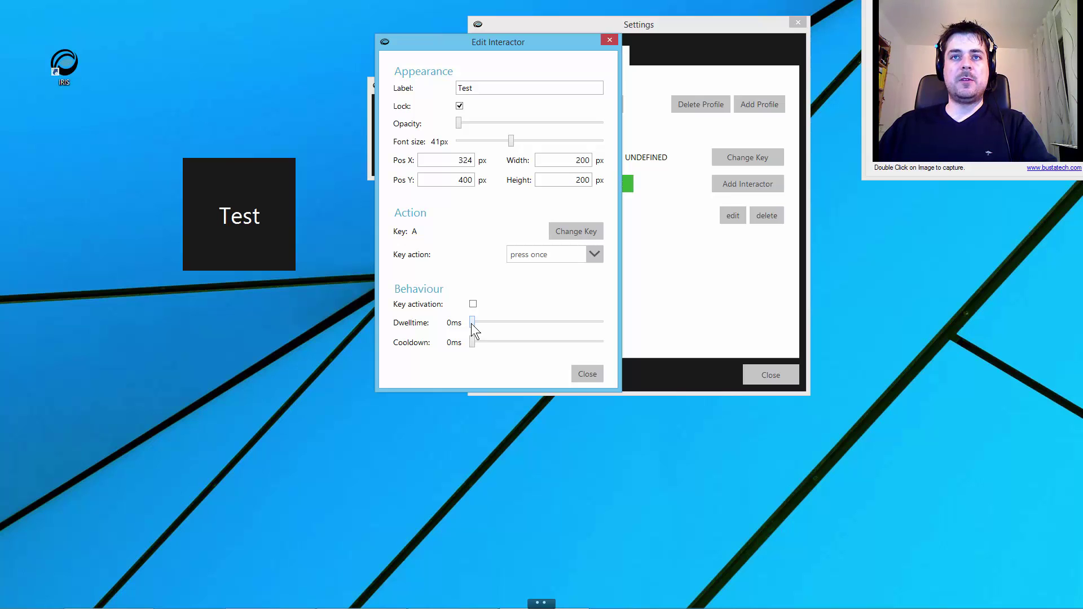
Step: Try a dwell time of about 1030 ms, reset it to 0 ms, and set the cooldown to about 1010 ms
drag(472, 324, 543, 318)
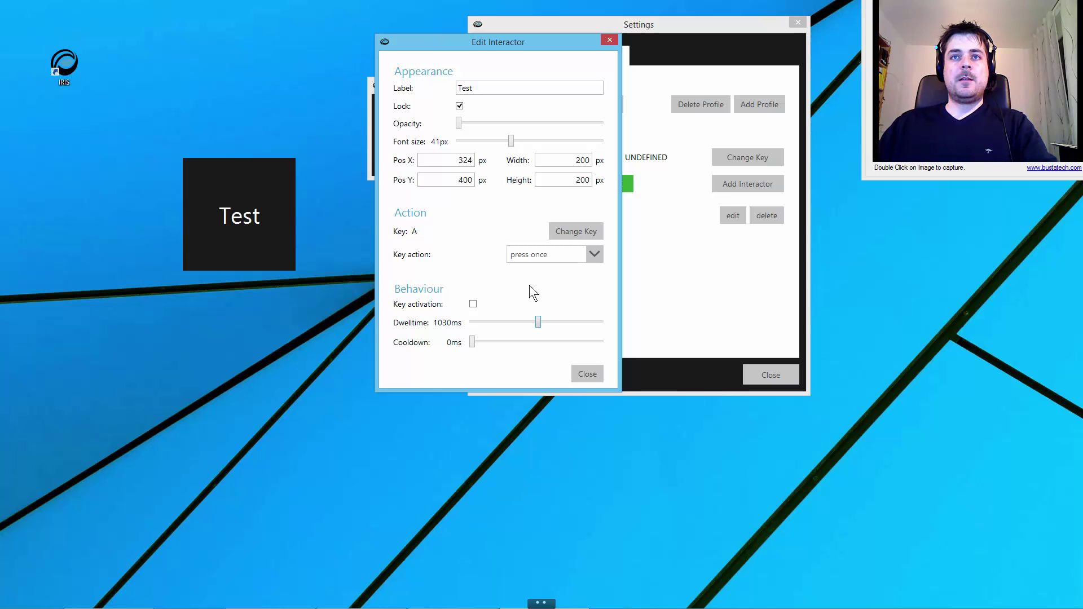
drag(538, 326, 473, 323)
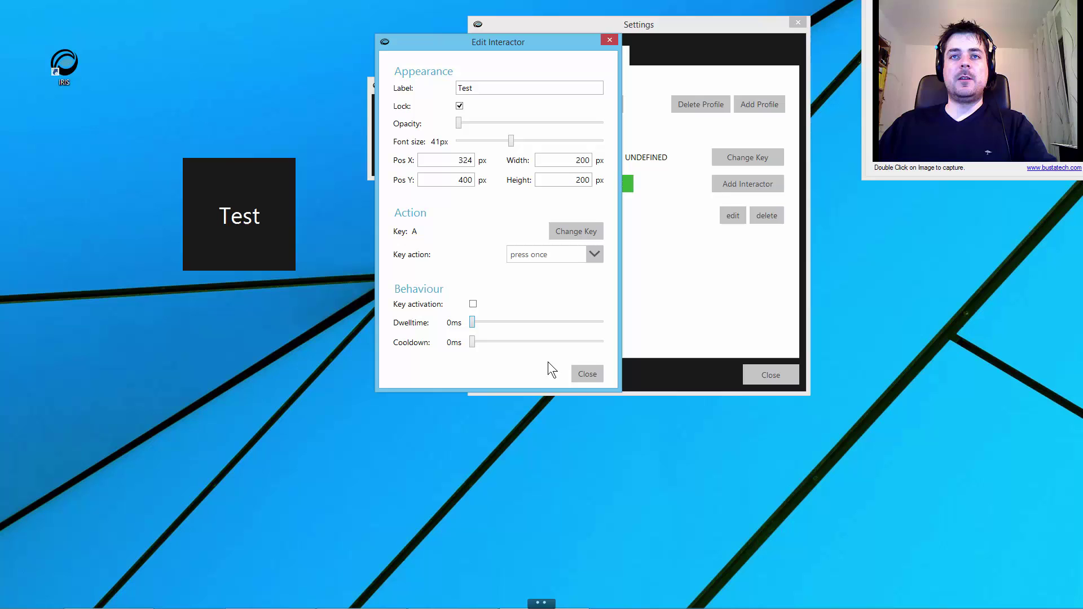
drag(472, 340, 538, 338)
mouse_move(539, 344)
mouse_down()
mouse_move(526, 343)
mouse_move(536, 343)
mouse_up()
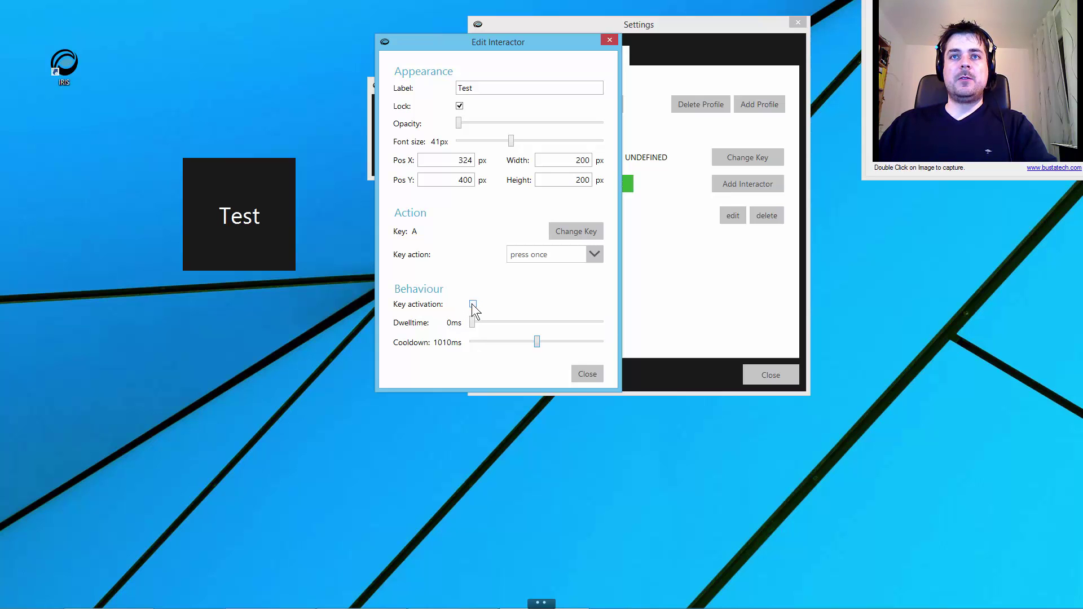
Step: Finish editing the Test interactor, then add a new interactor and place it directly below Test
click(588, 376)
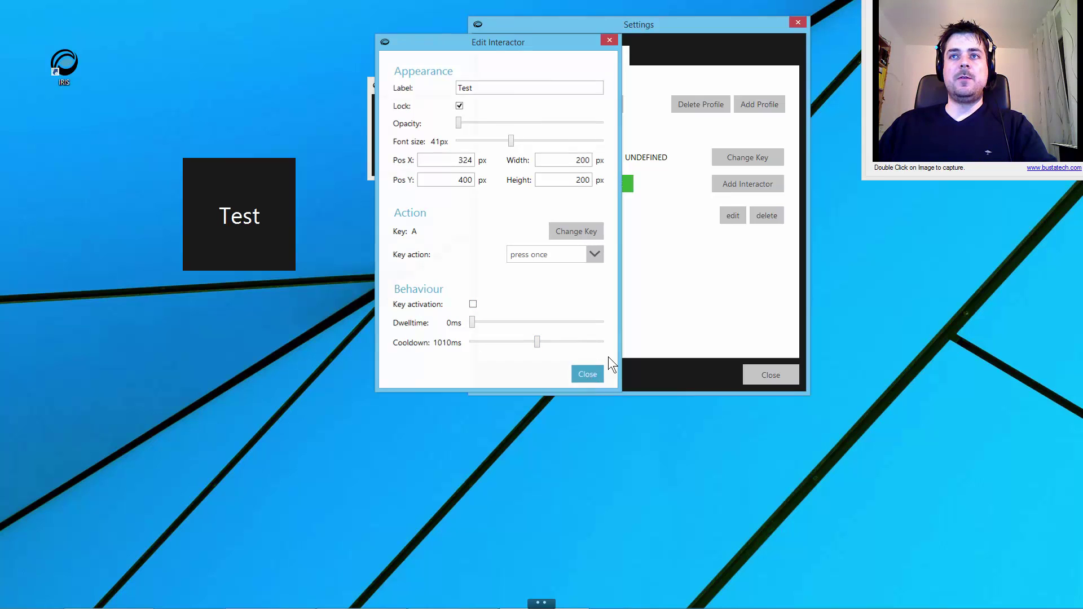
click(724, 184)
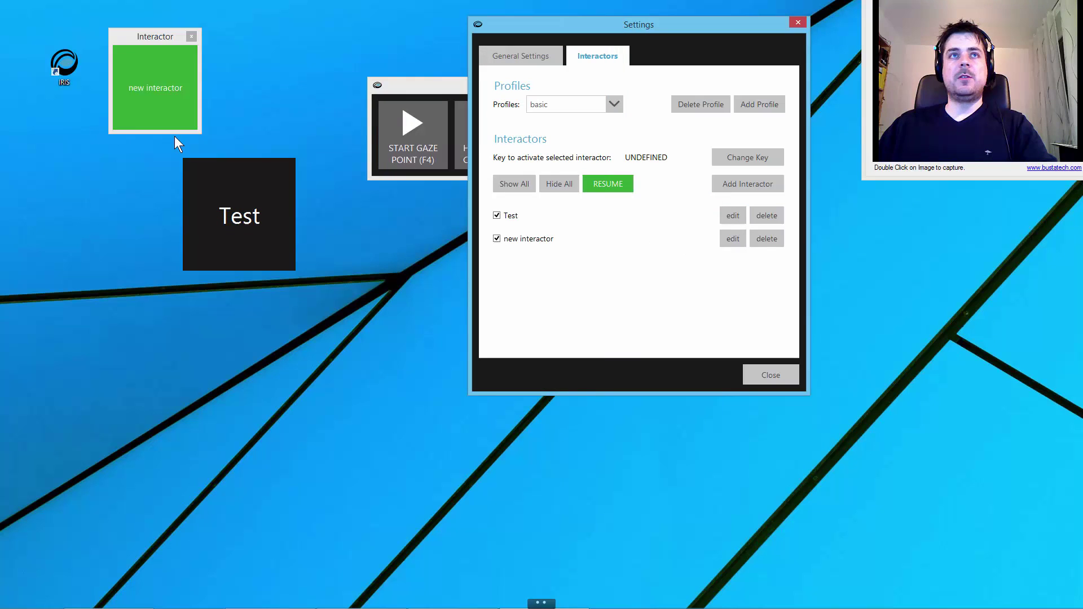
drag(141, 39, 177, 203)
drag(194, 255, 235, 358)
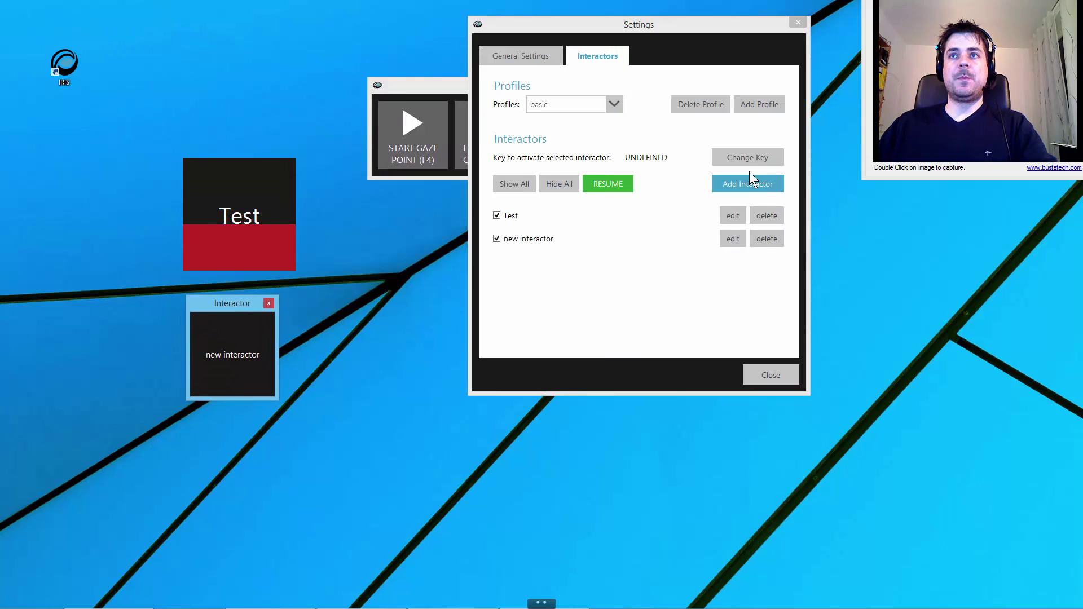
Step: Add two more interactors, placing the first of them below the existing new interactor
click(735, 187)
click(734, 184)
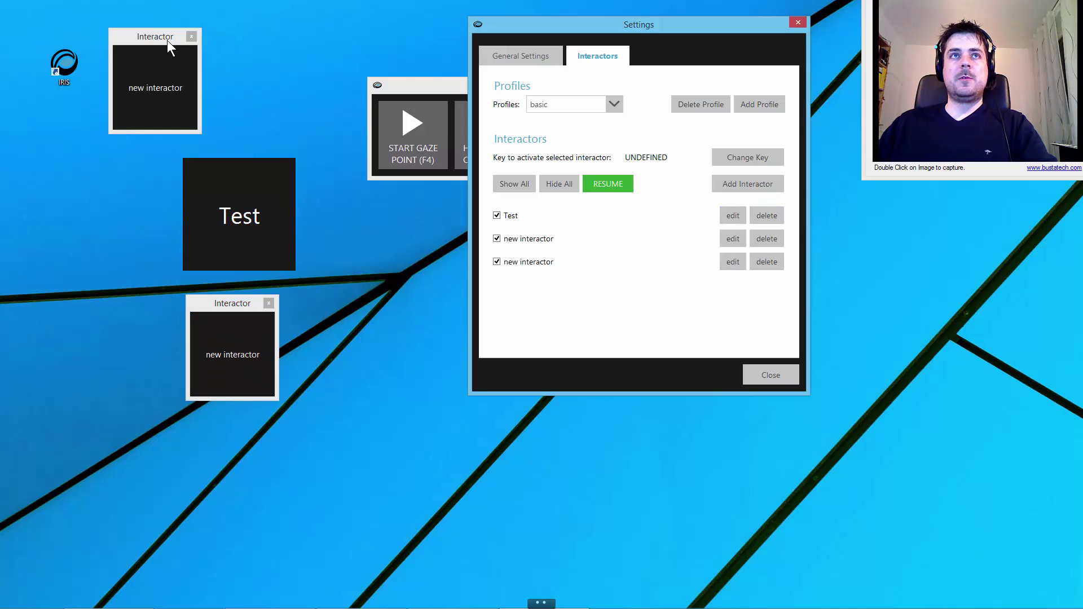
drag(167, 40, 230, 423)
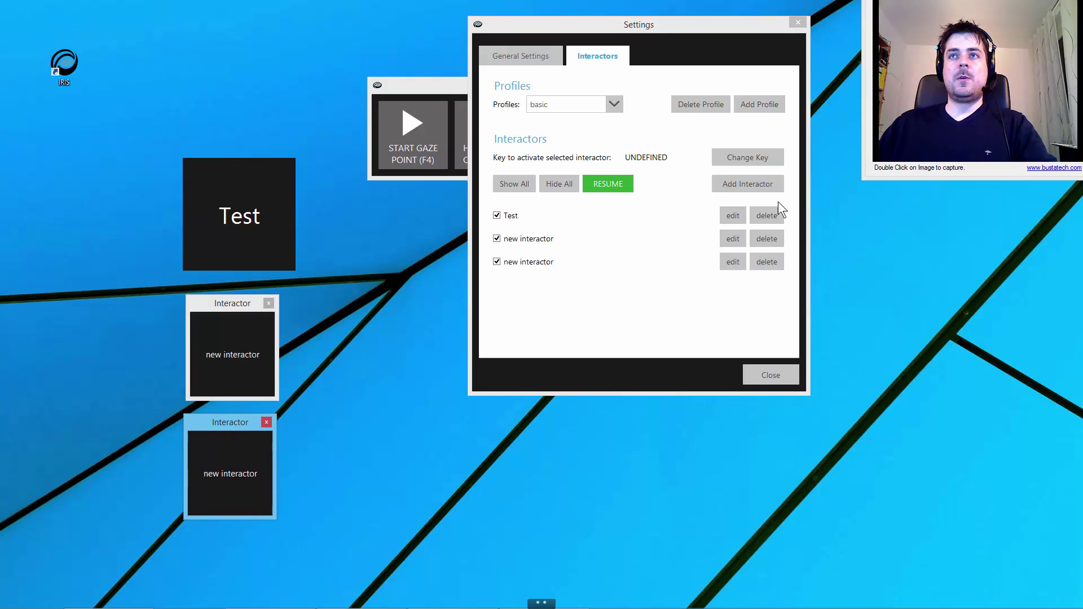
click(735, 189)
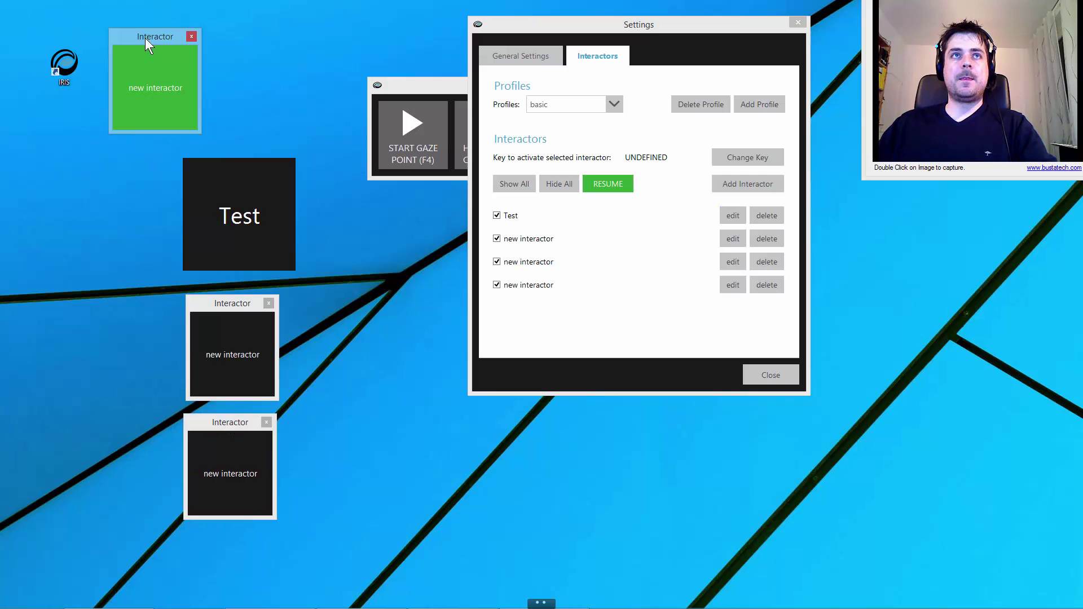
Step: Arrange the three new interactors in a horizontal row beneath the Settings window
drag(144, 39, 659, 423)
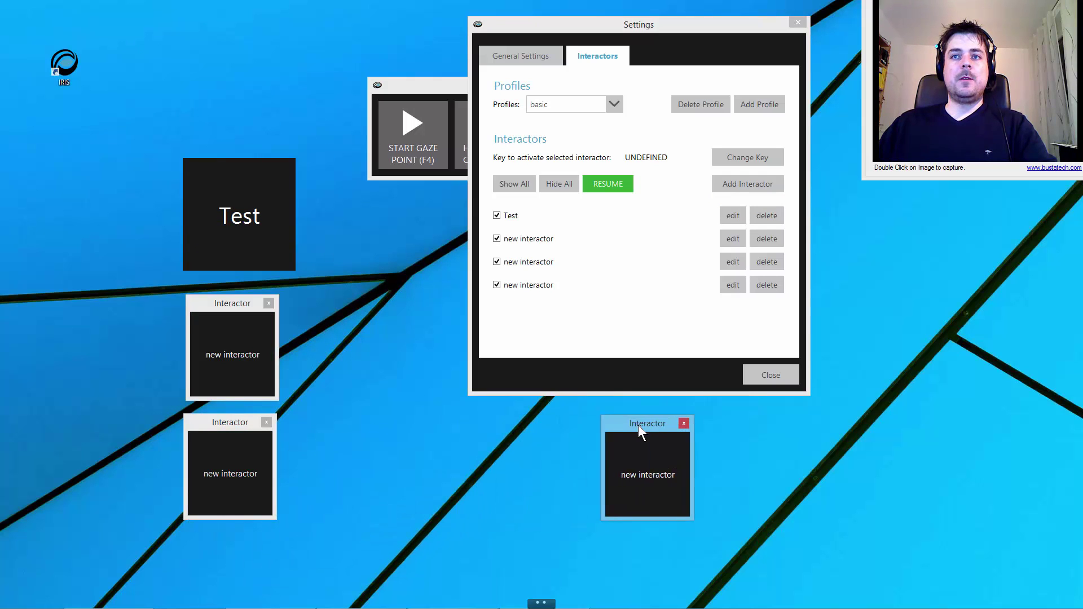
drag(257, 419, 520, 415)
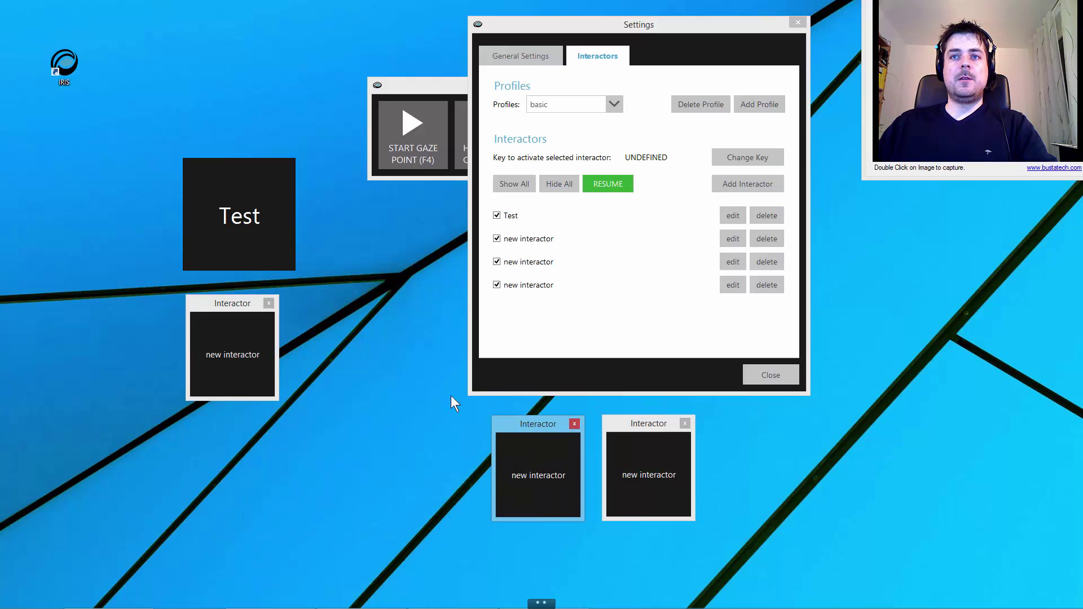
drag(265, 299, 421, 405)
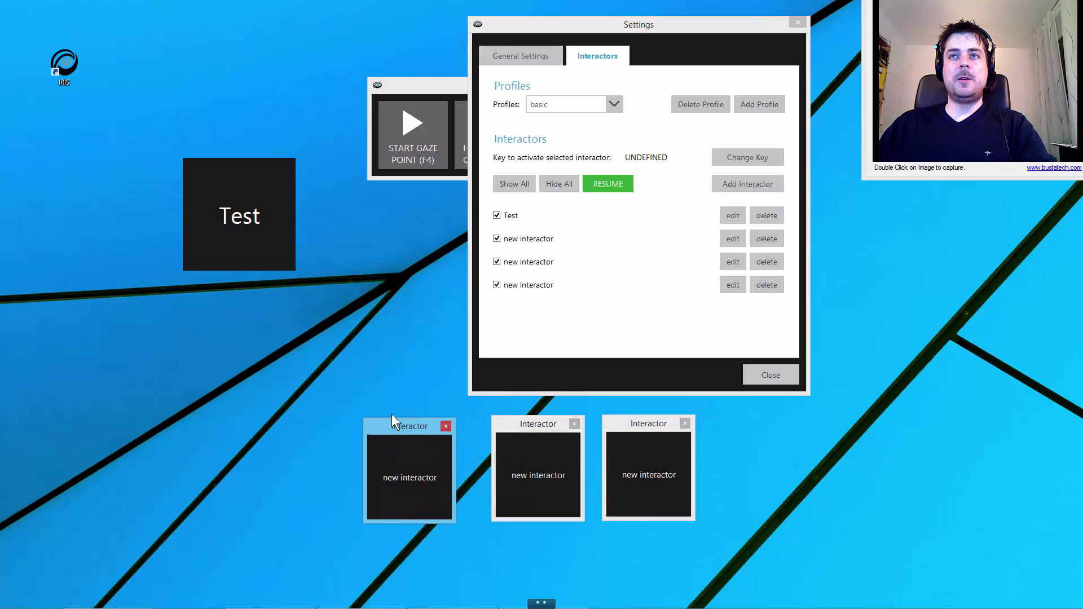
Step: Unlock the Test interactor and move it to the left end of the row, at about X 365 px, Y 871 px
click(731, 219)
click(732, 216)
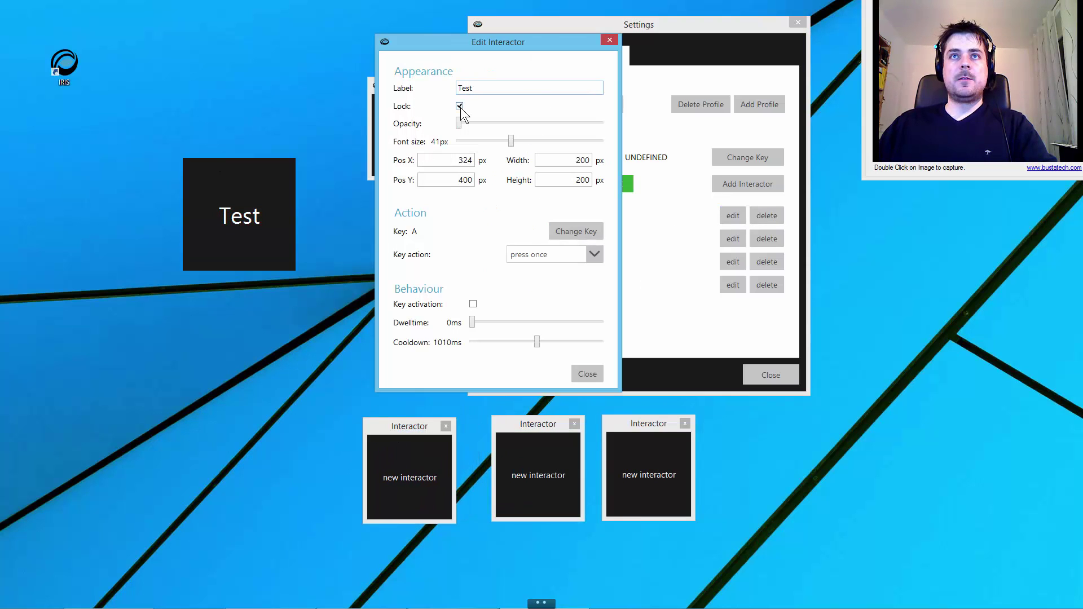
click(459, 106)
drag(239, 145, 258, 412)
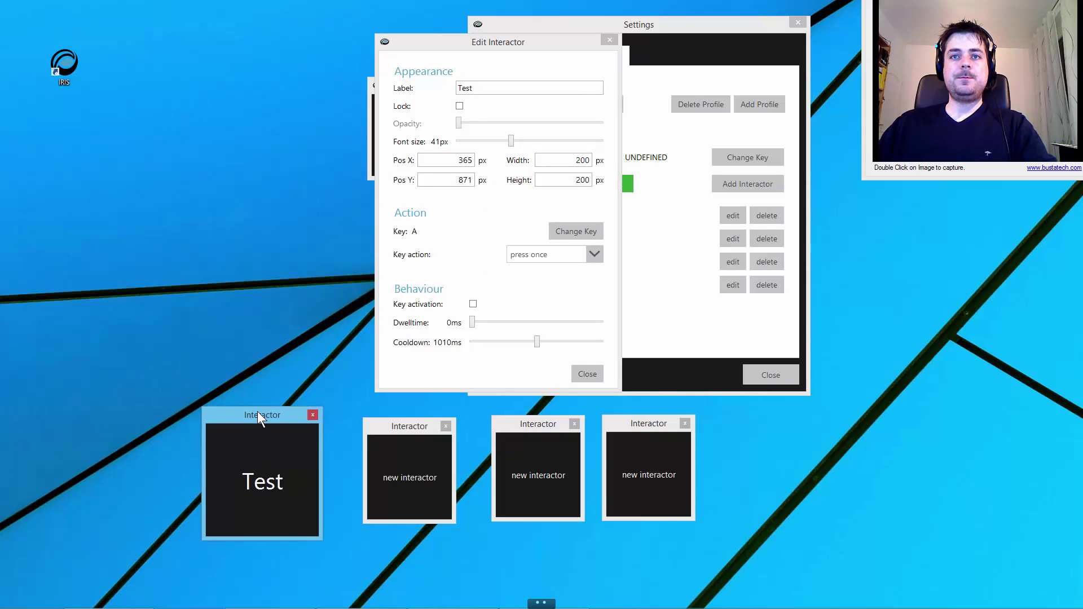
Step: Enable key activation for the Test interactor and the first new interactor
click(473, 304)
click(656, 347)
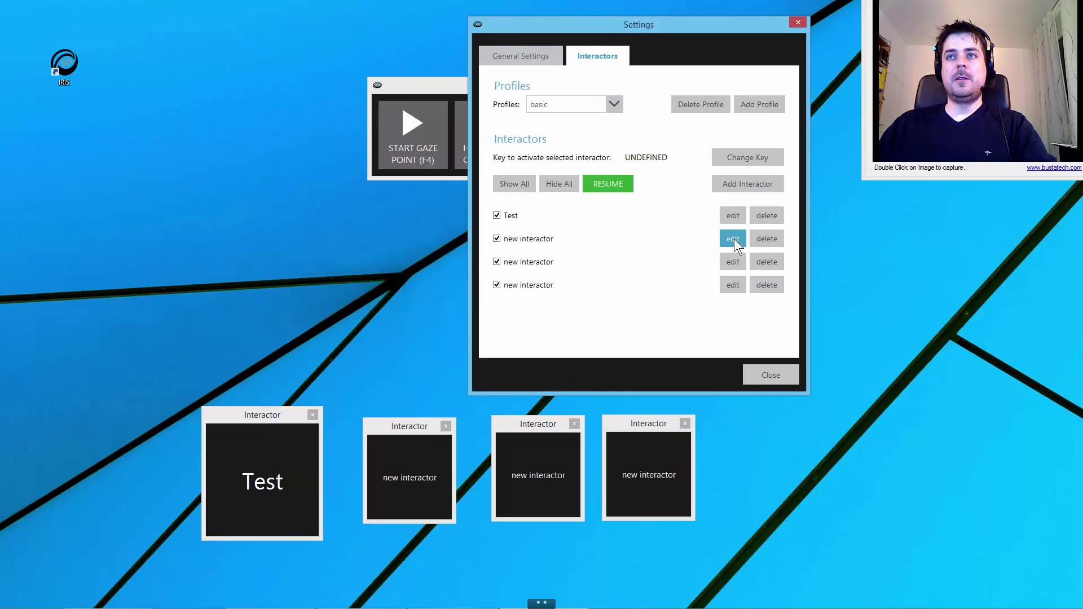
click(734, 239)
click(473, 304)
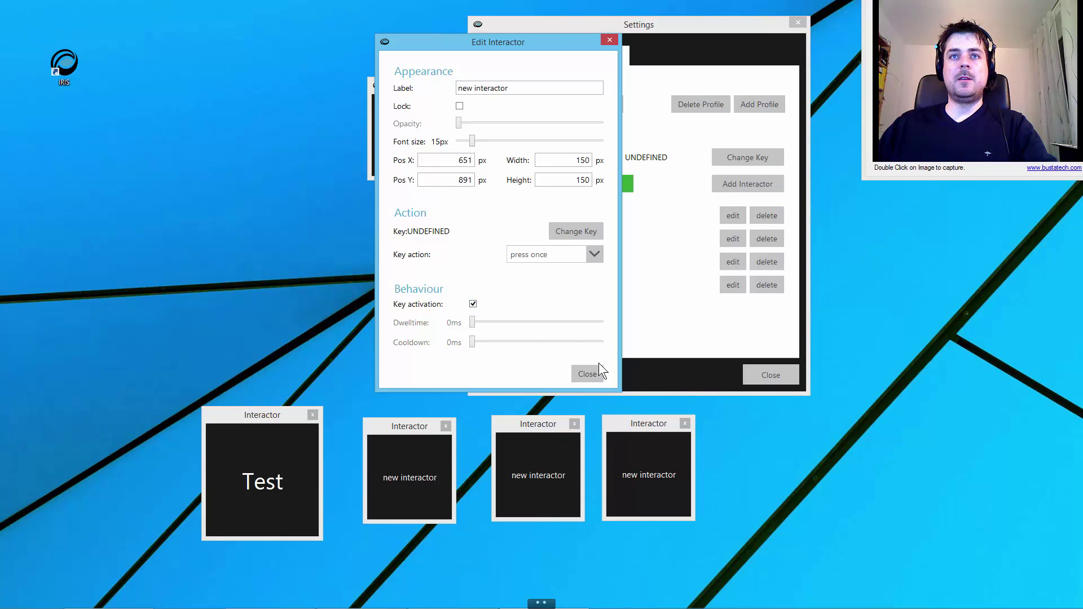
click(621, 363)
Step: Enable key activation for the second and third new interactors
click(733, 261)
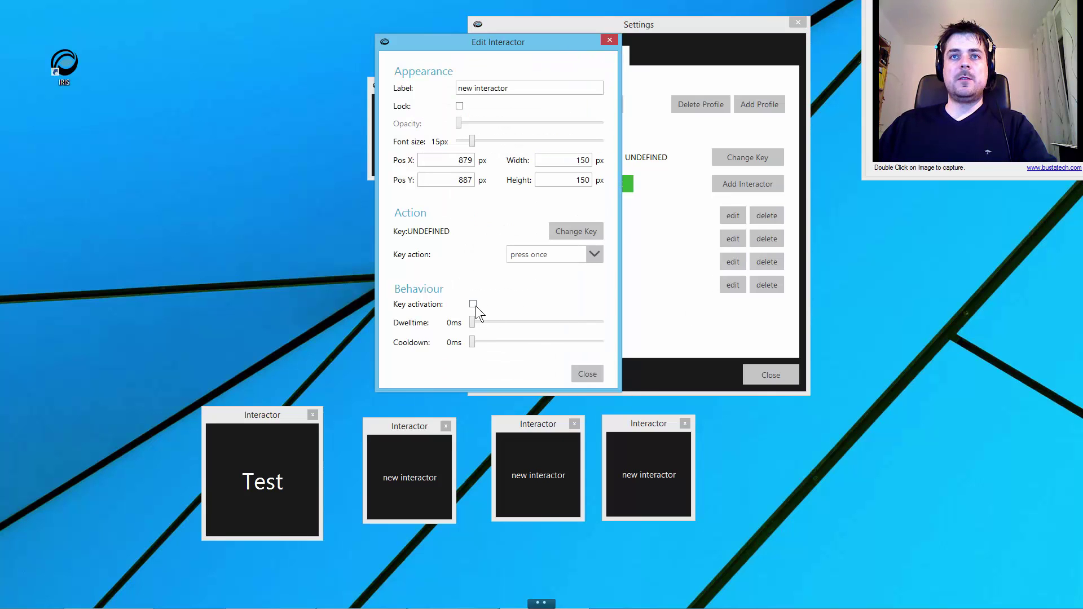
click(474, 305)
click(594, 373)
click(733, 285)
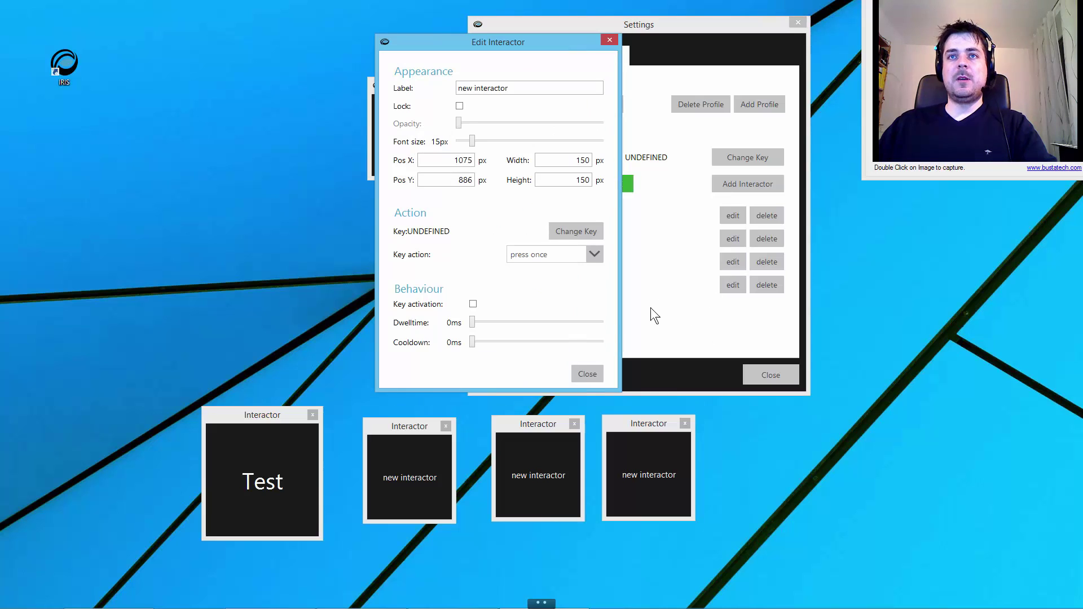
click(473, 305)
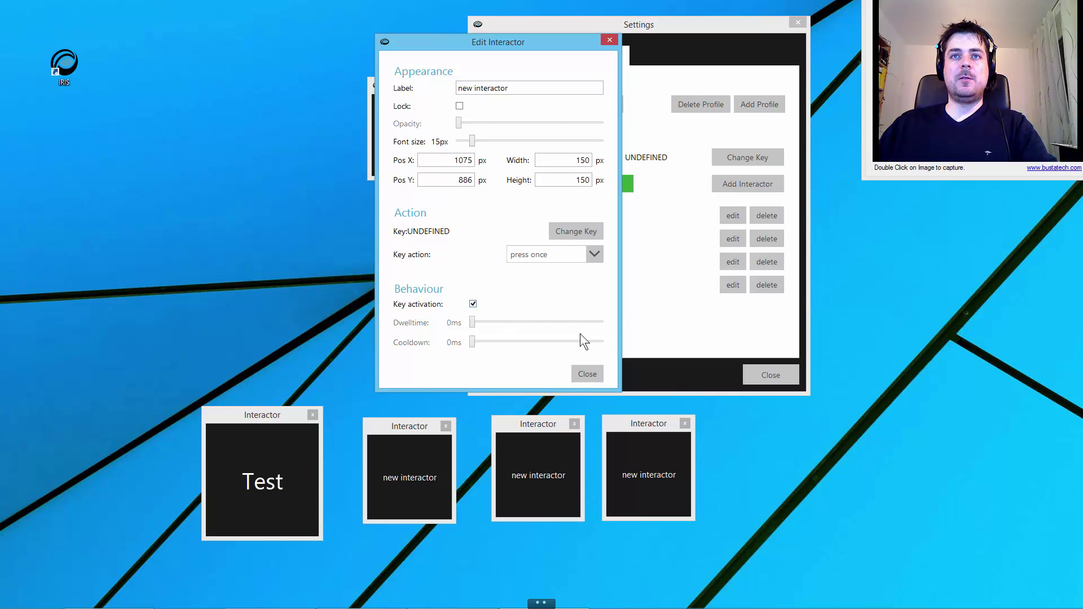
click(587, 374)
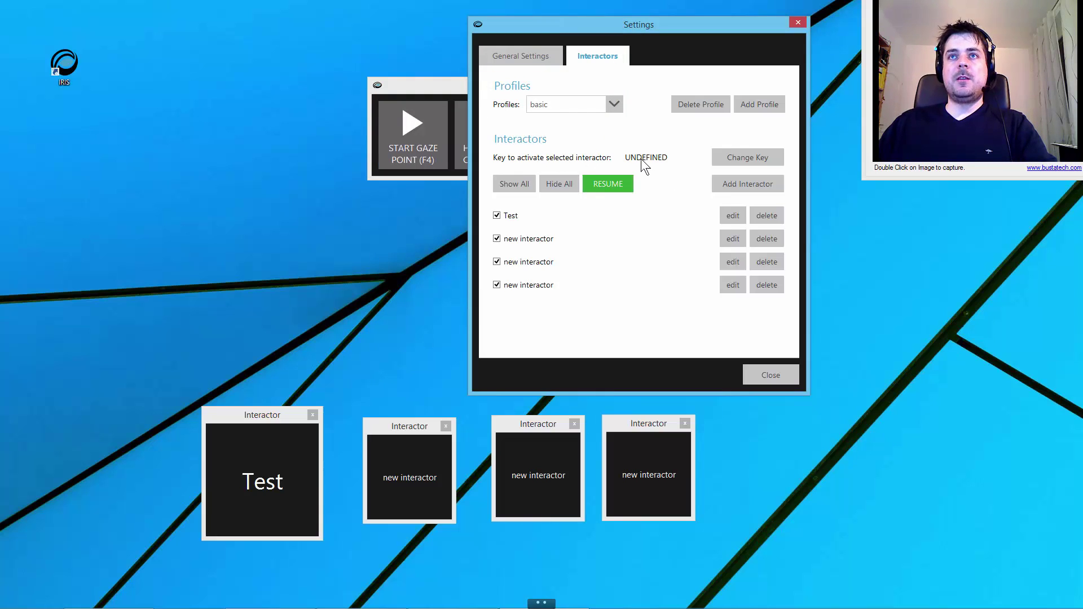
Step: Assign F8 as the key that activates the selected interactor
click(742, 157)
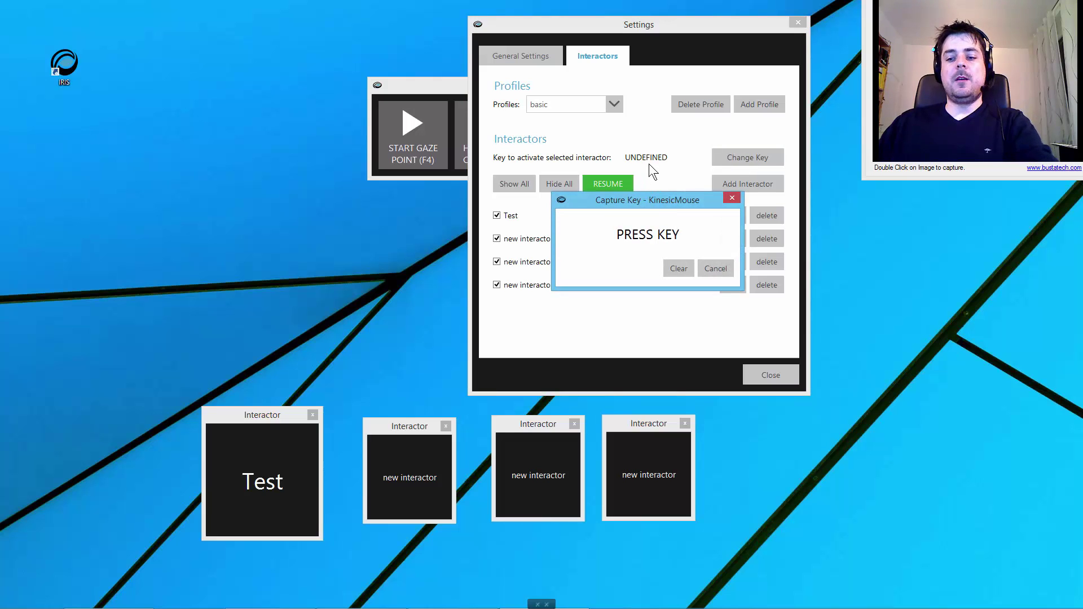
key(F8)
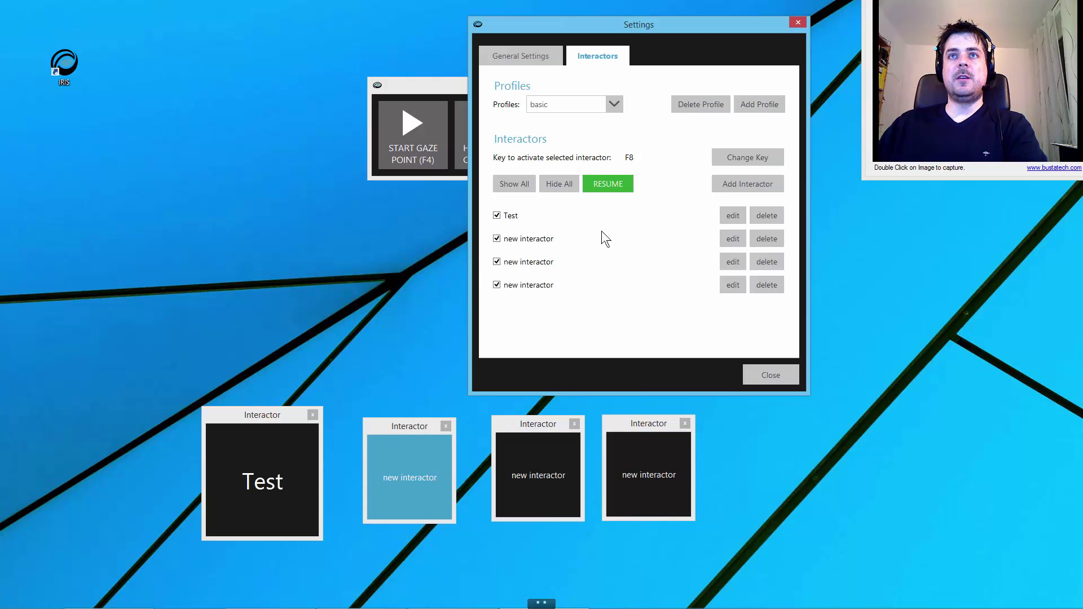
Step: Test activating the new interactors with the F8 key while gazing at them
key(F8)
key(F8)
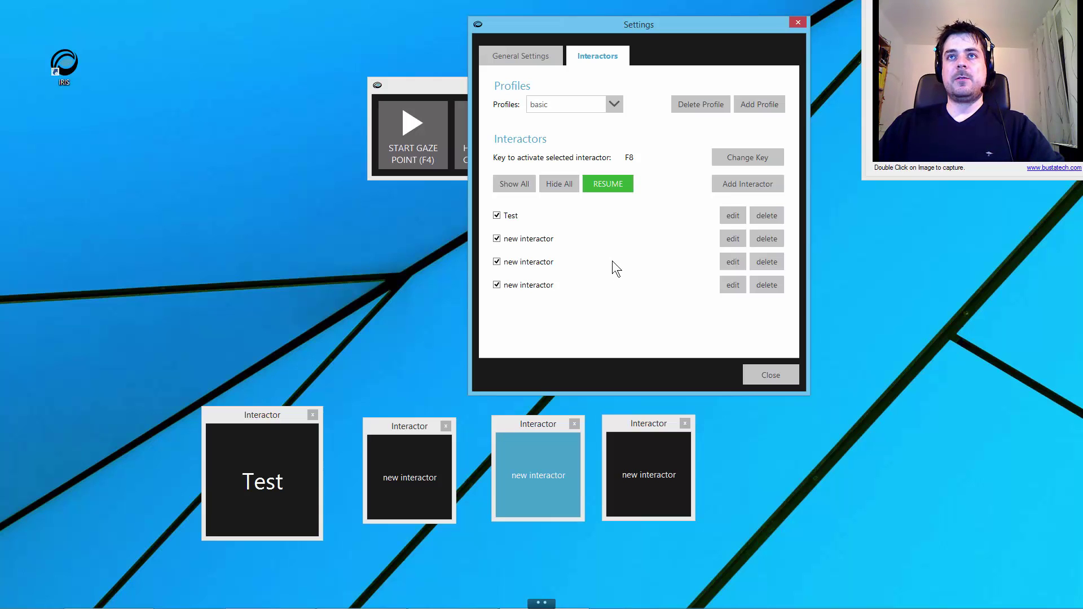
click(580, 242)
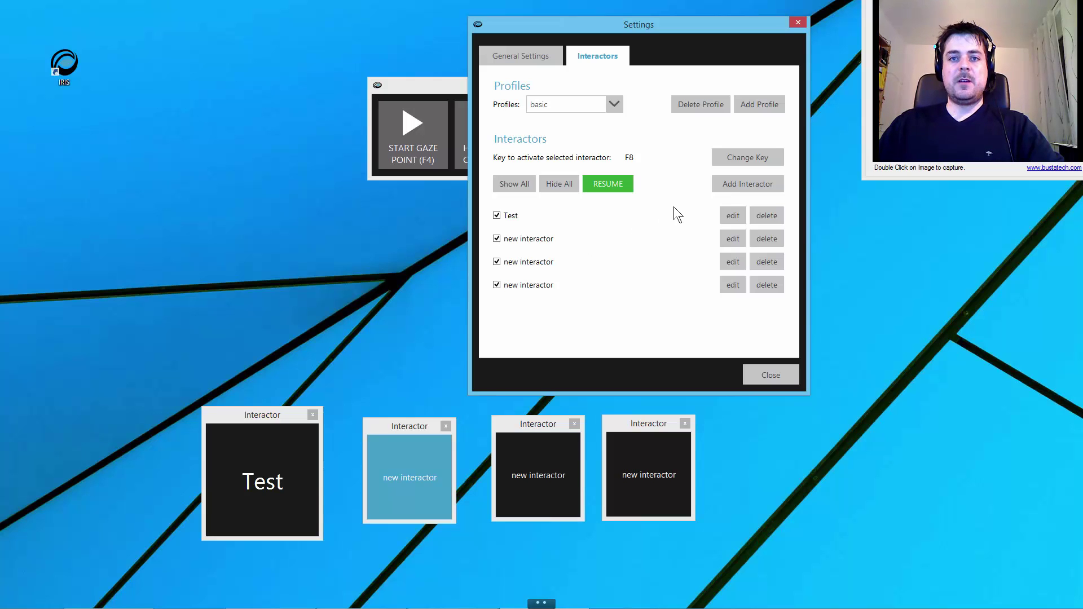